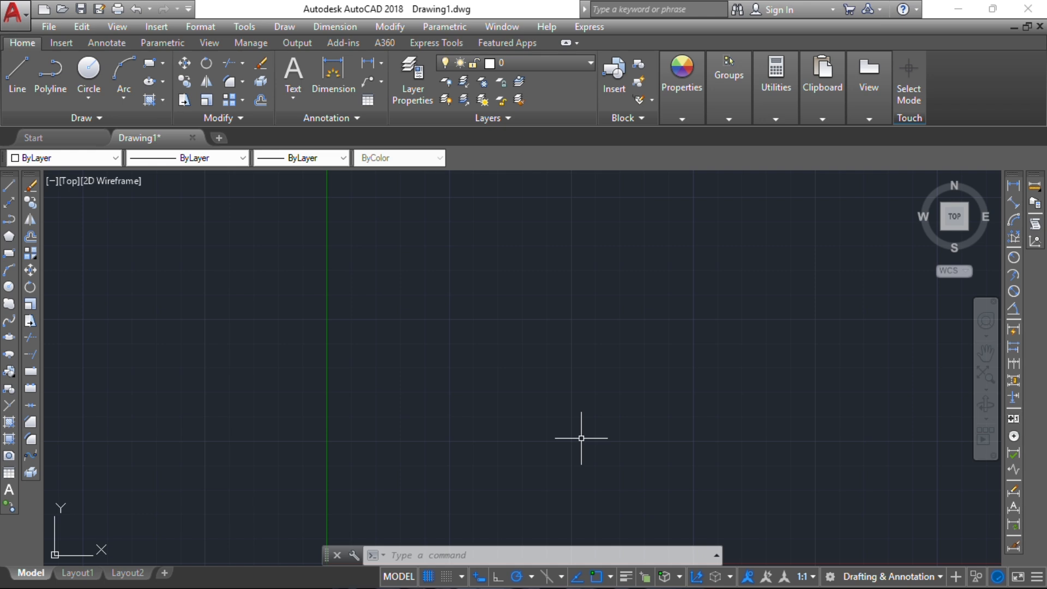
Step: Start saving the drawing and enter my first practice as its file name
key("ctrl+s")
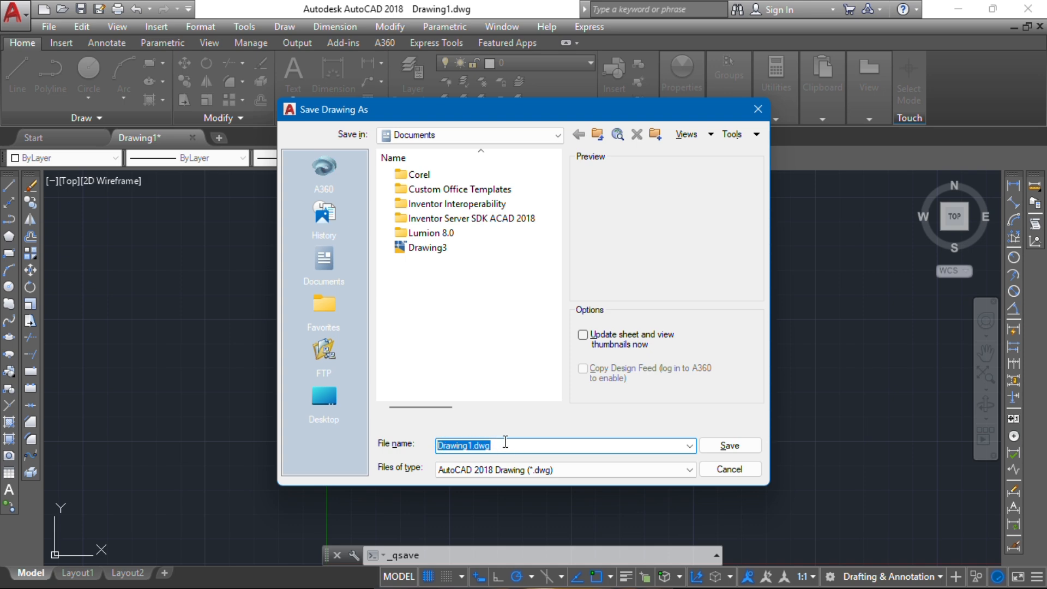
type("my fi")
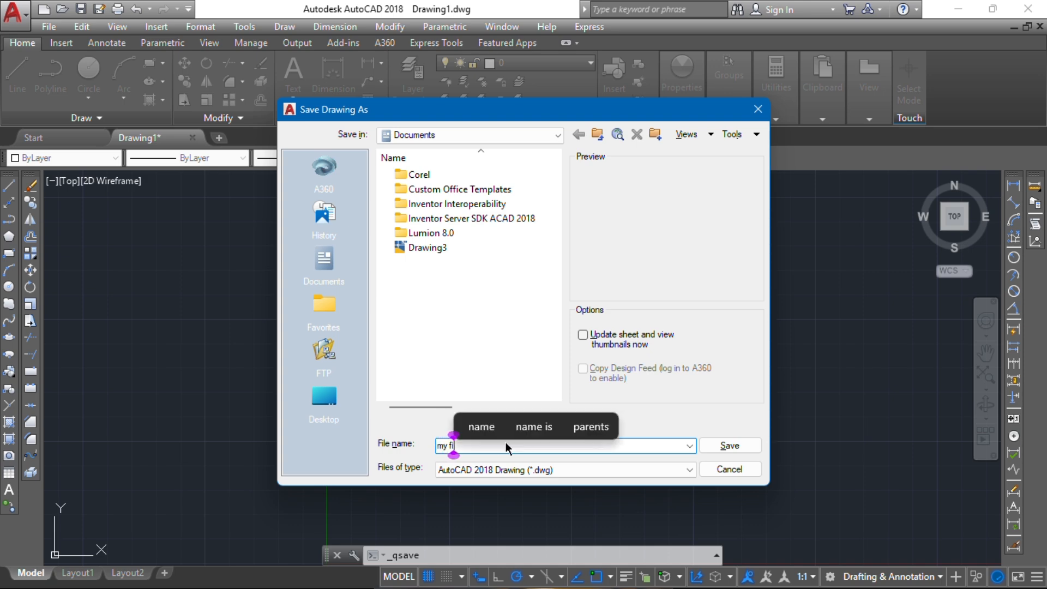
type("rst parct")
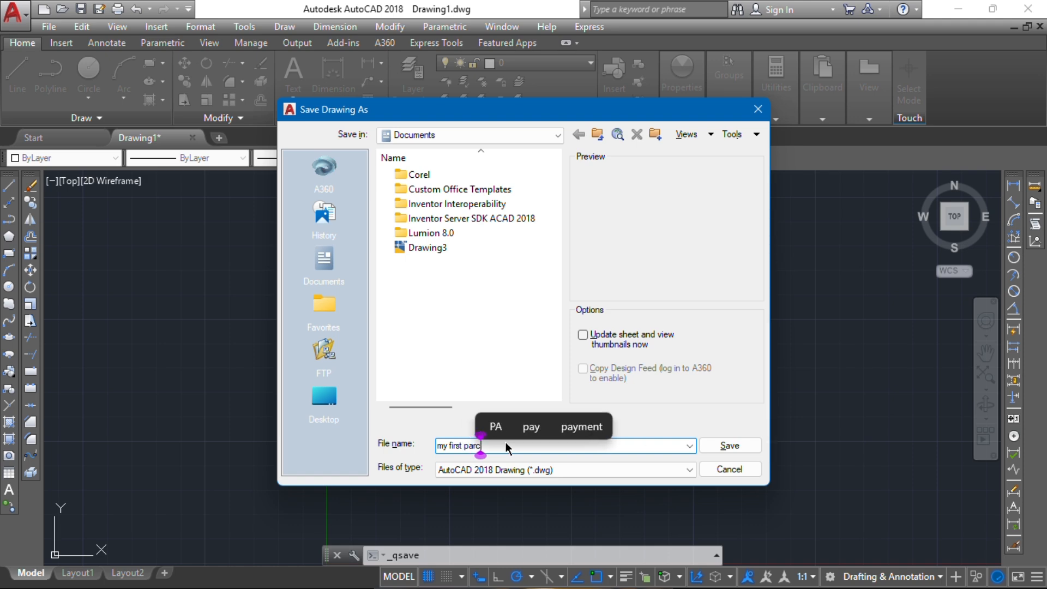
key("BackSpace")
key("BackSpace")
key("BackSpace")
key("BackSpace")
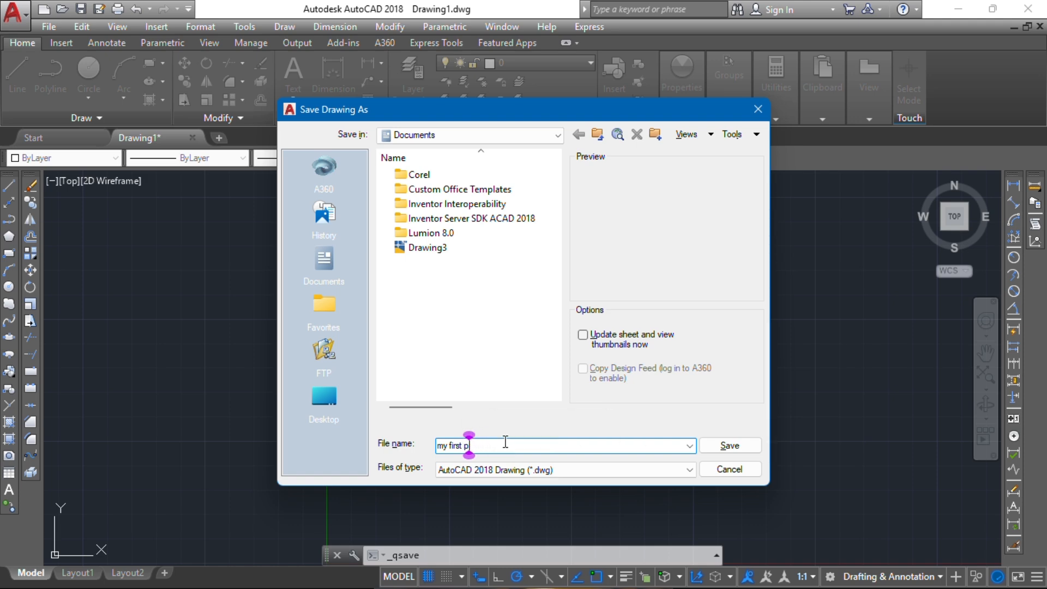
type("ractice")
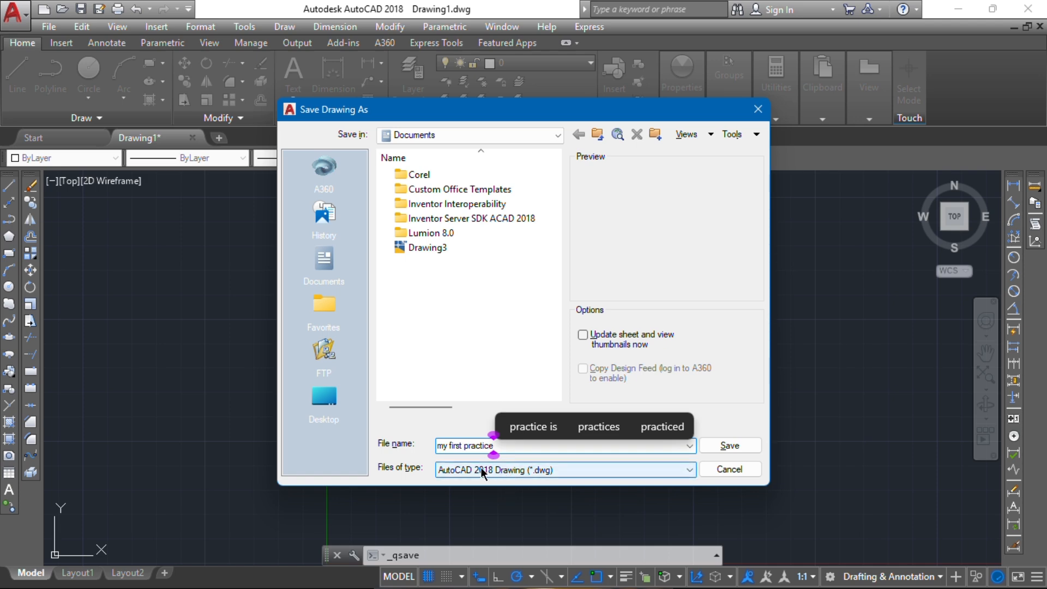
Step: Save the drawing to the Desktop in the AutoCAD 2018 Drawing (*.dwg) format
left_click(646, 467)
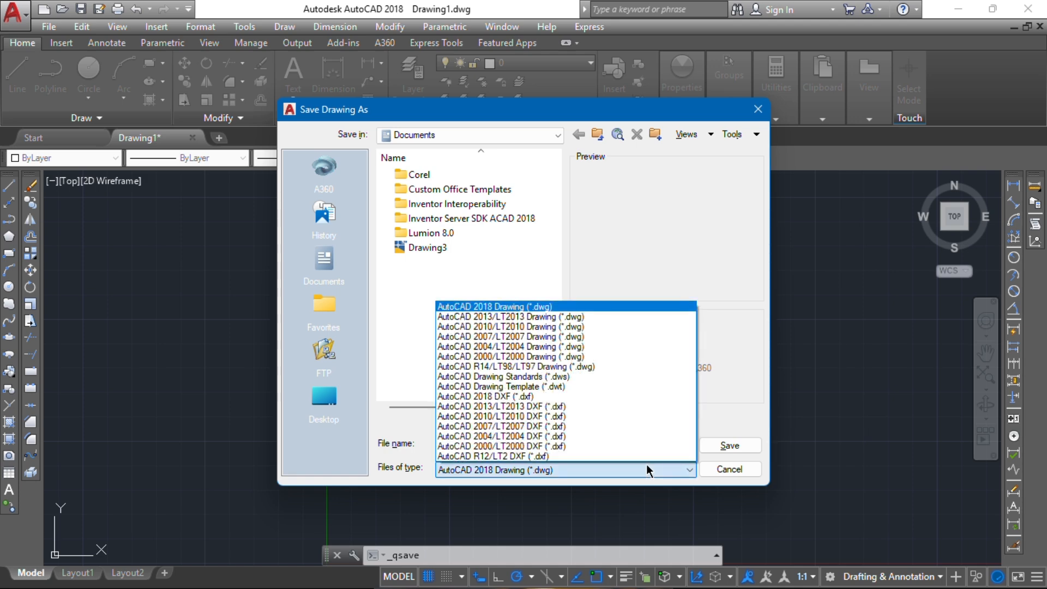
left_click(505, 336)
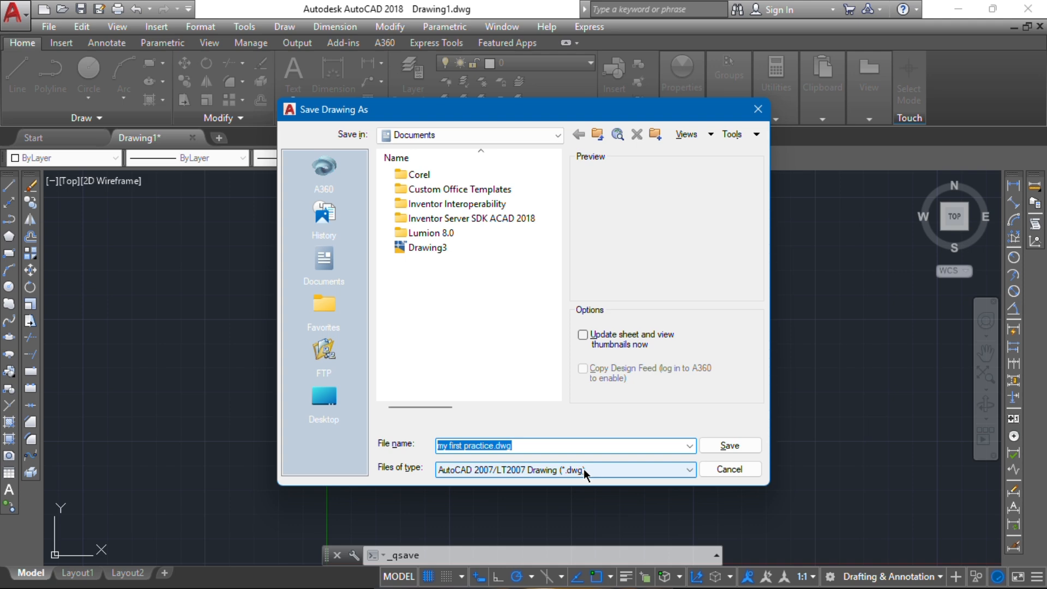
left_click(585, 469)
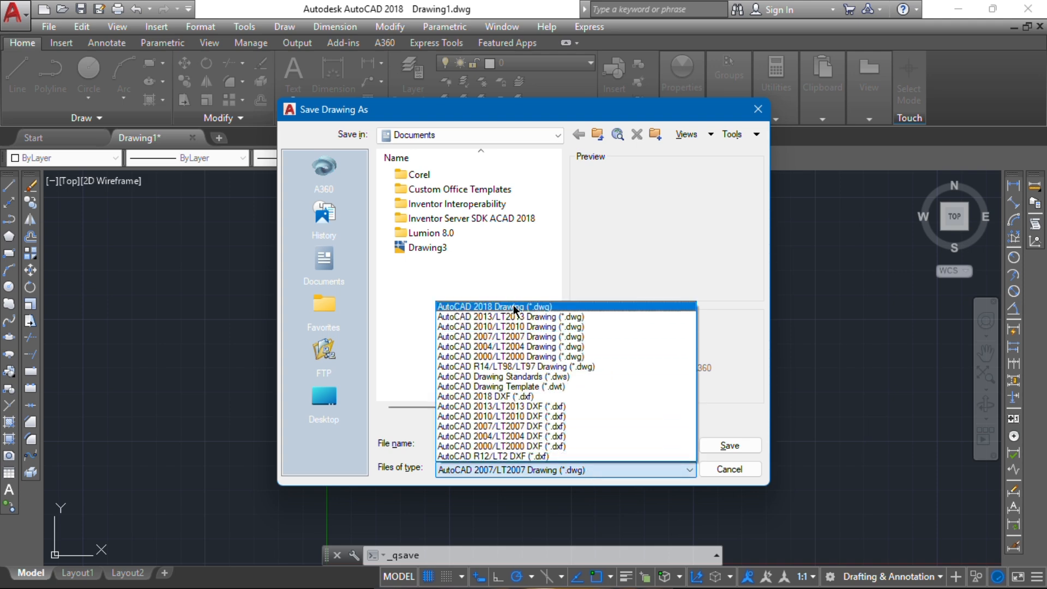
left_click(513, 307)
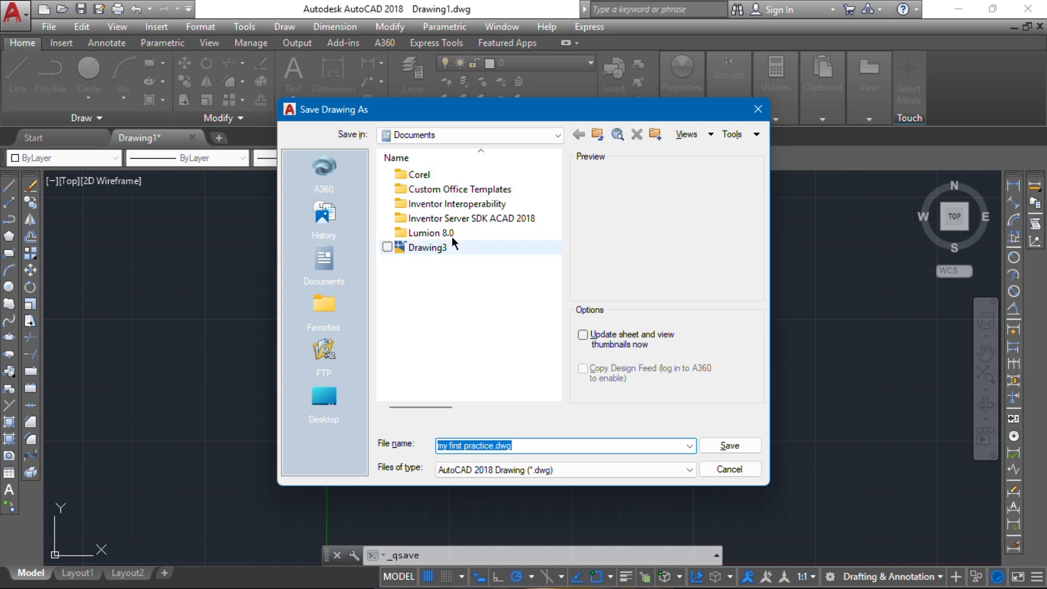
left_click(322, 404)
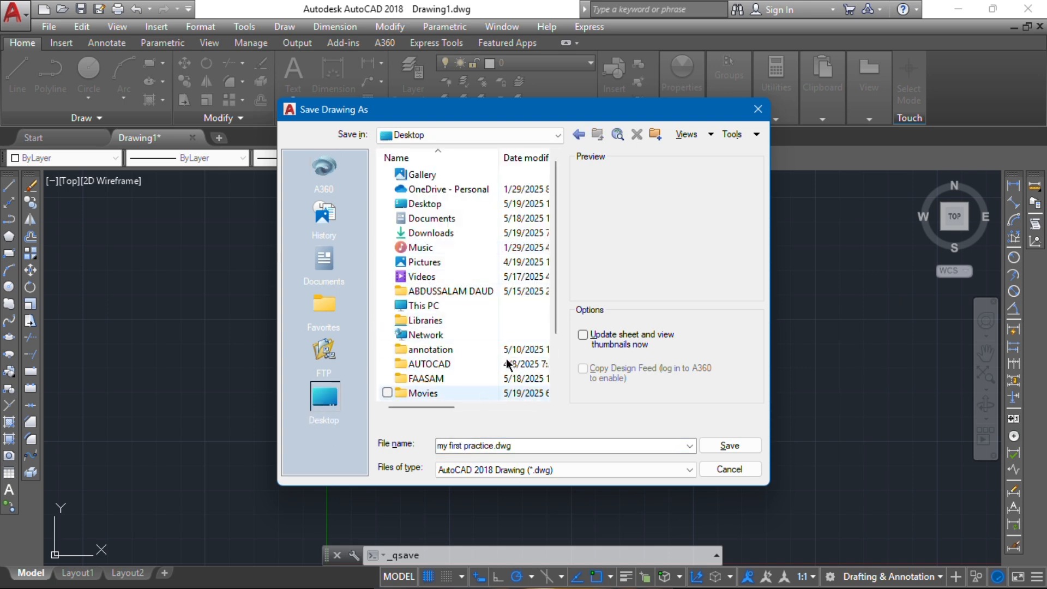
left_click(731, 447)
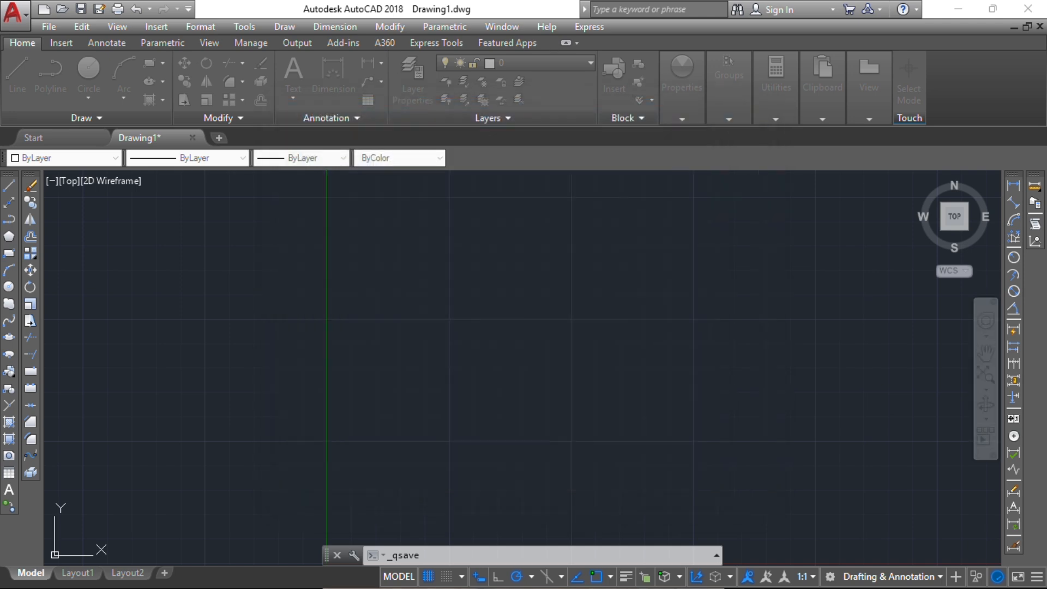
Step: Check the Windows desktop for the saved my first practice file and return to AutoCAD
left_click(961, 10)
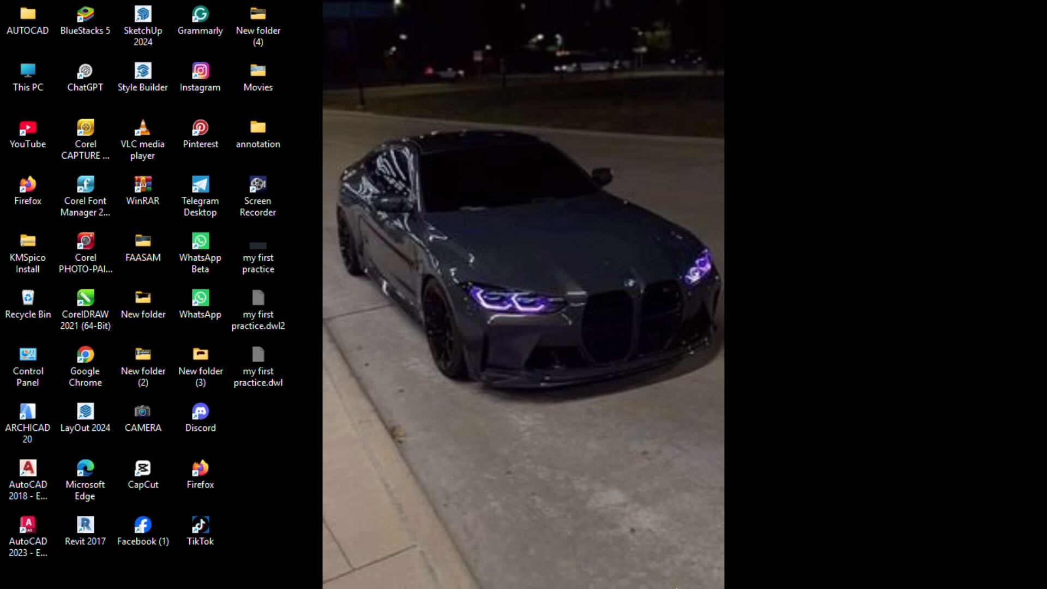
mouse_move(712, 569)
left_click(644, 571)
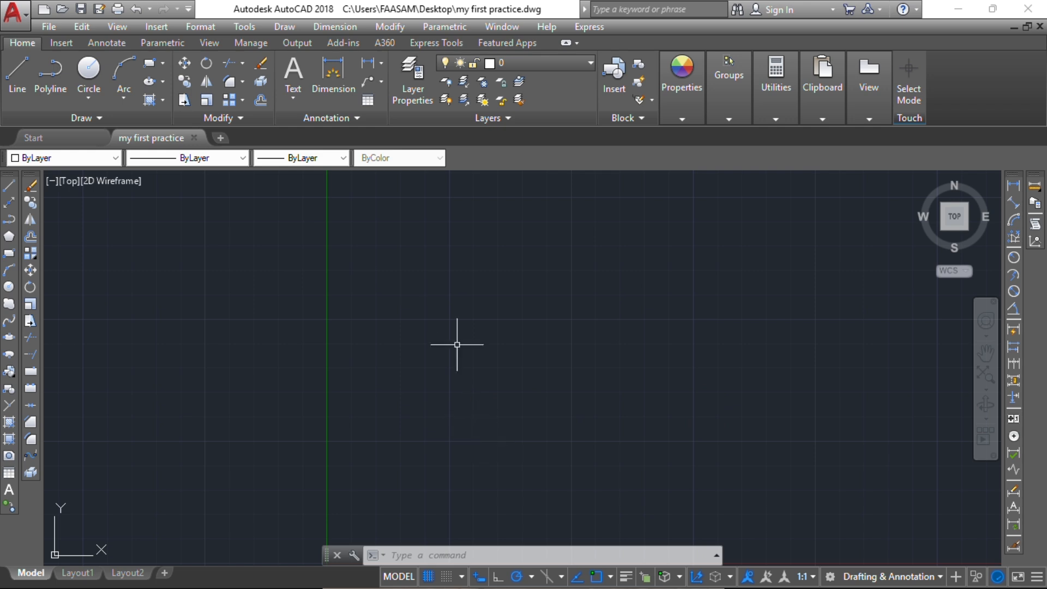
Step: Open the Layer Properties Manager and enlarge it in width and height
left_click(575, 68)
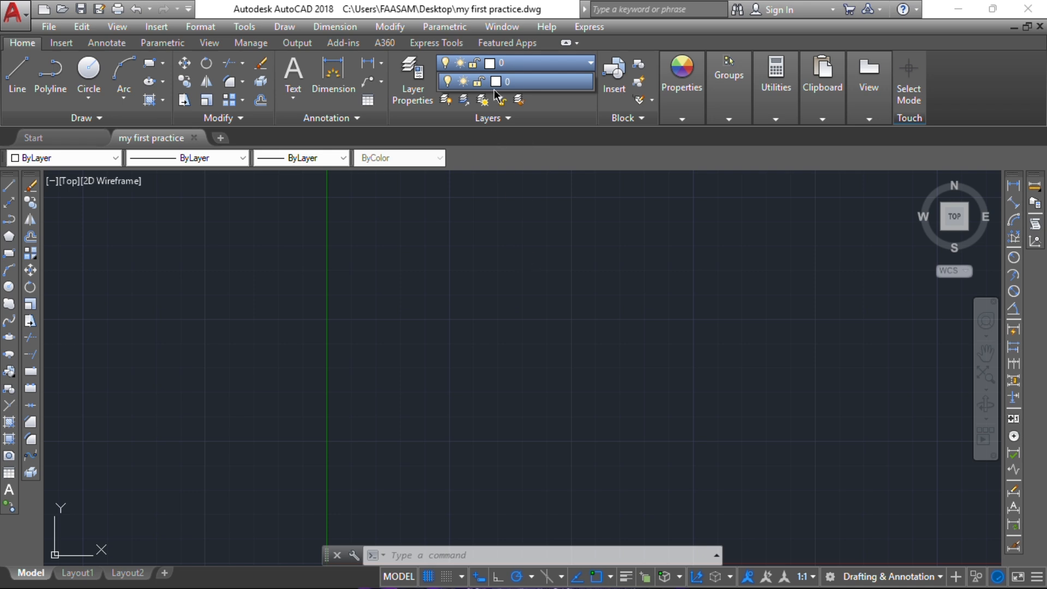
left_click(533, 69)
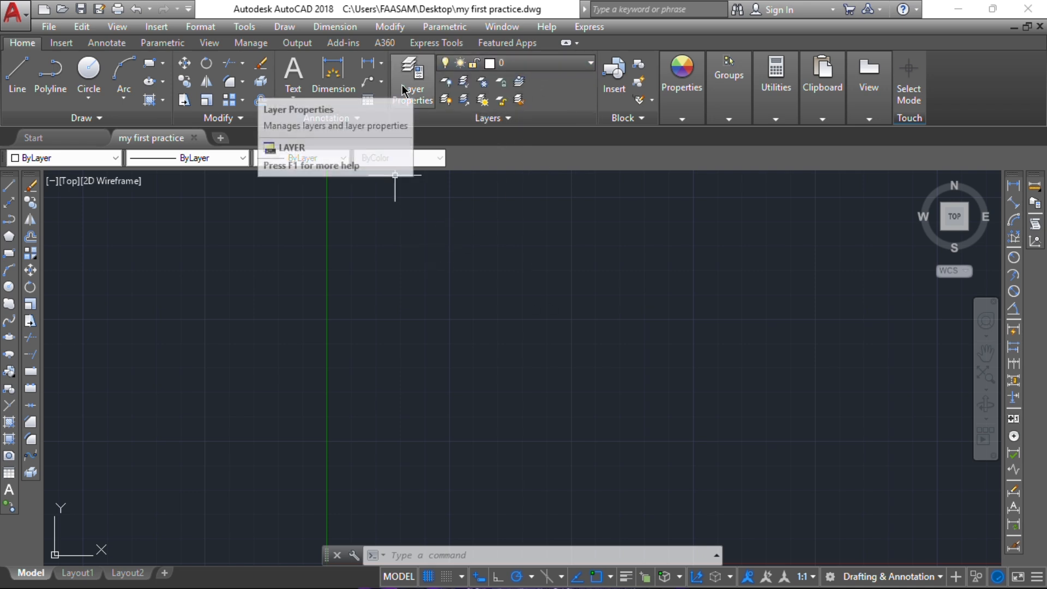
left_click(402, 112)
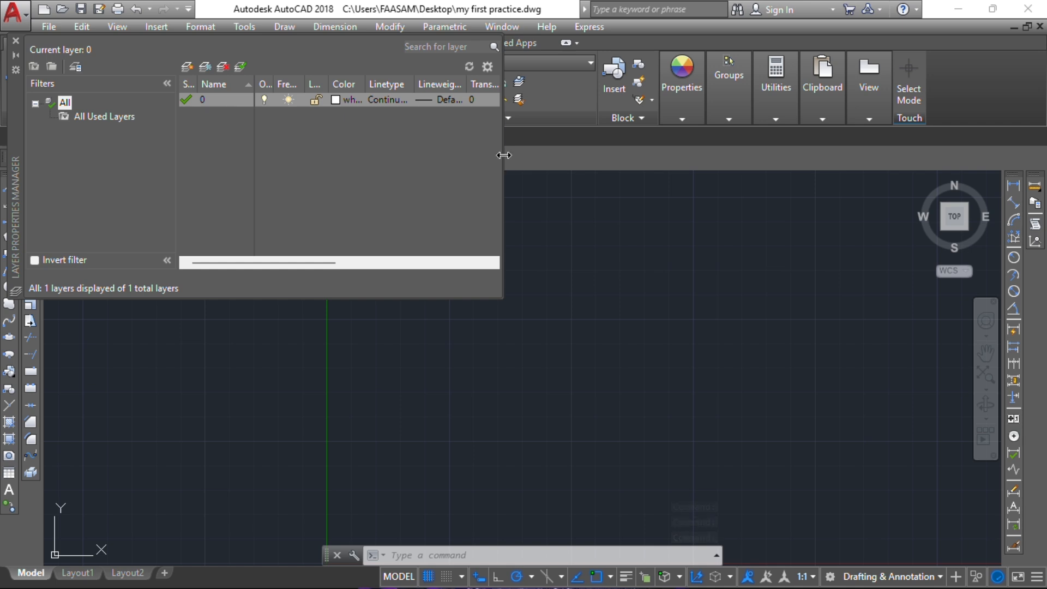
left_click_drag(504, 160, 892, 153)
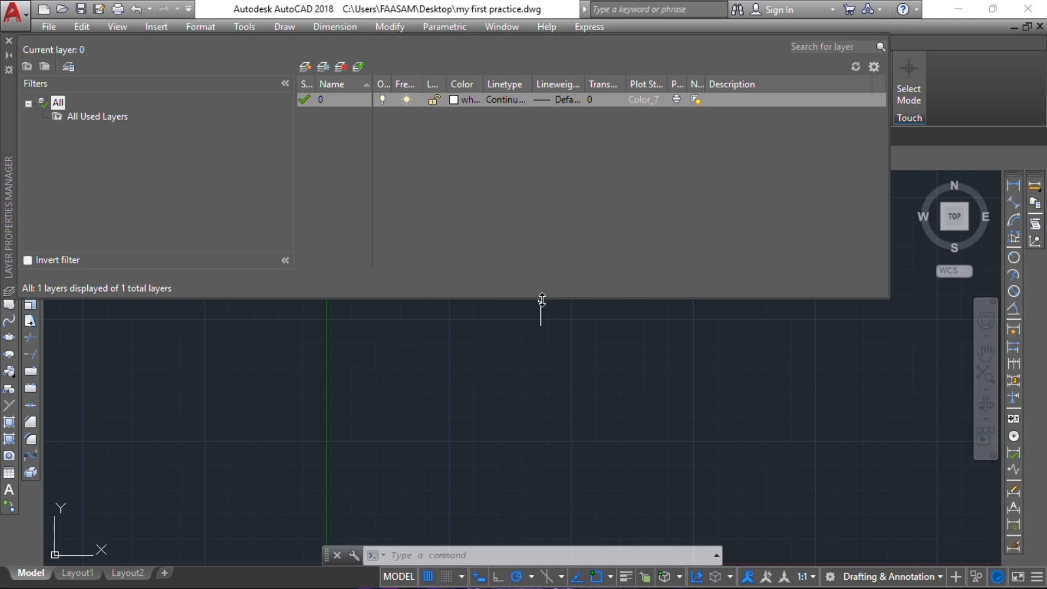
left_click_drag(541, 300, 557, 428)
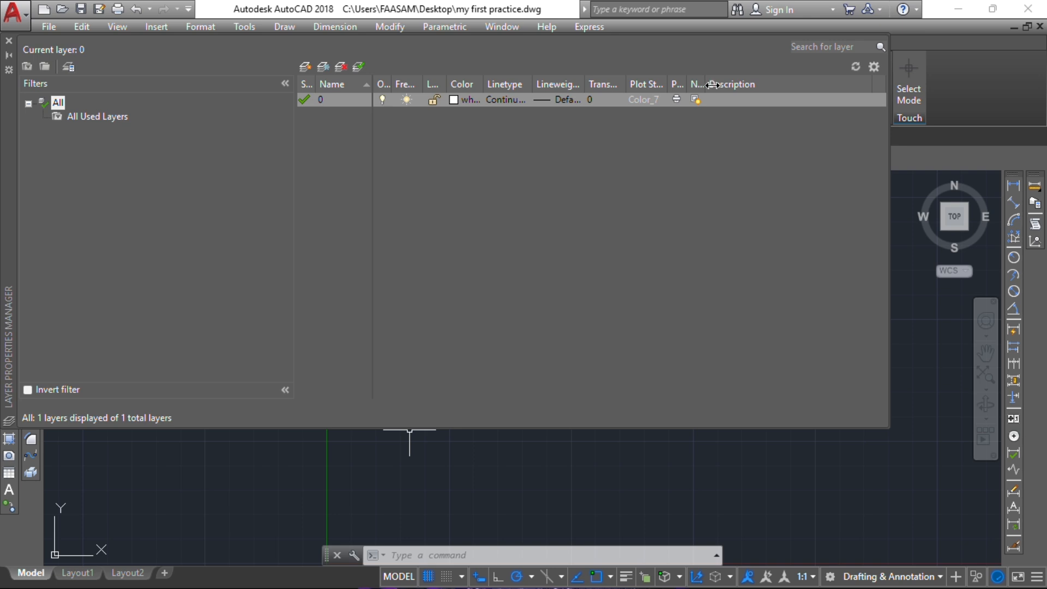
Step: Widen the layer list's columns and the manager itself so that the property headings can be read in full
left_click_drag(712, 84, 795, 82)
left_click_drag(686, 82, 655, 81)
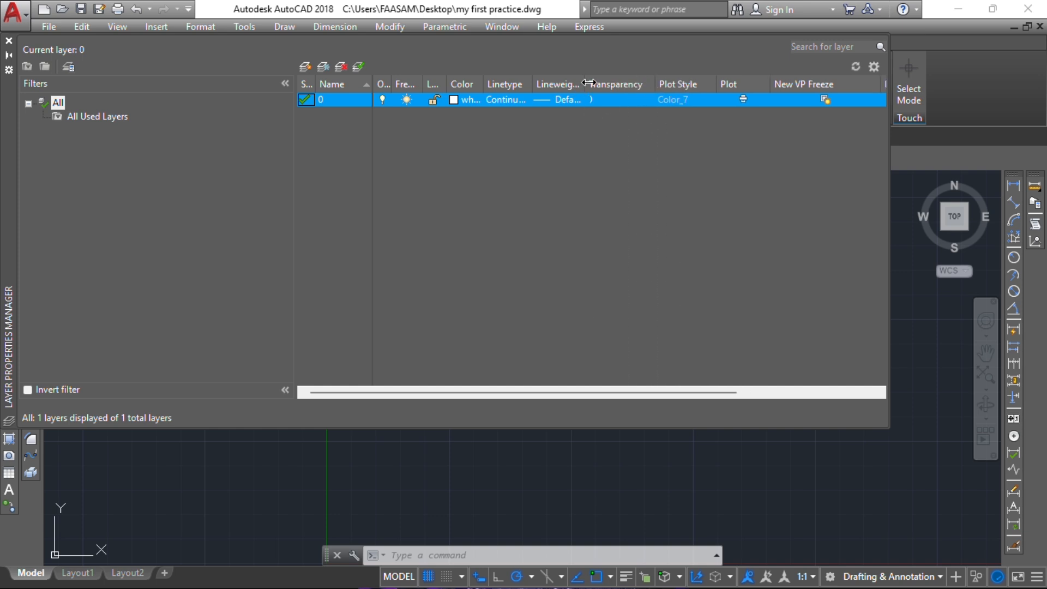
left_click_drag(589, 81, 607, 82)
left_click_drag(532, 83, 562, 83)
left_click_drag(483, 82, 499, 83)
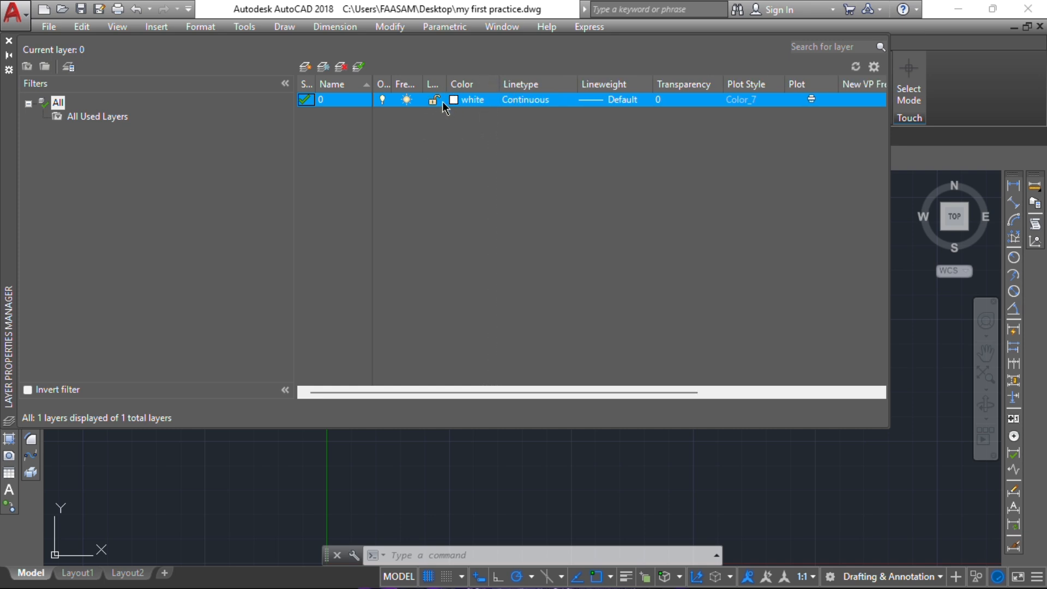
left_click_drag(445, 80, 453, 80)
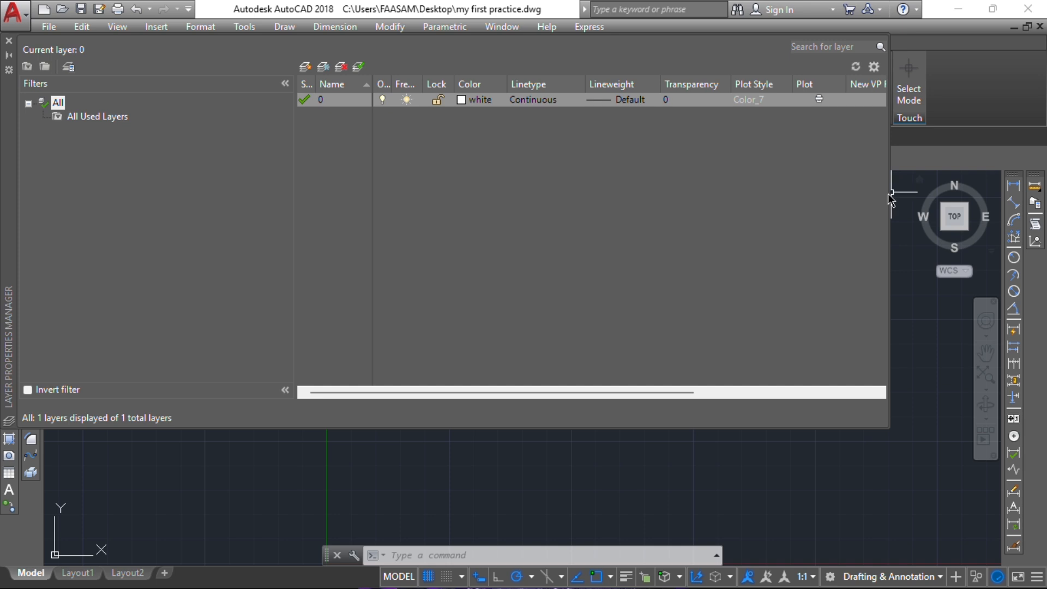
left_click_drag(891, 184, 994, 185)
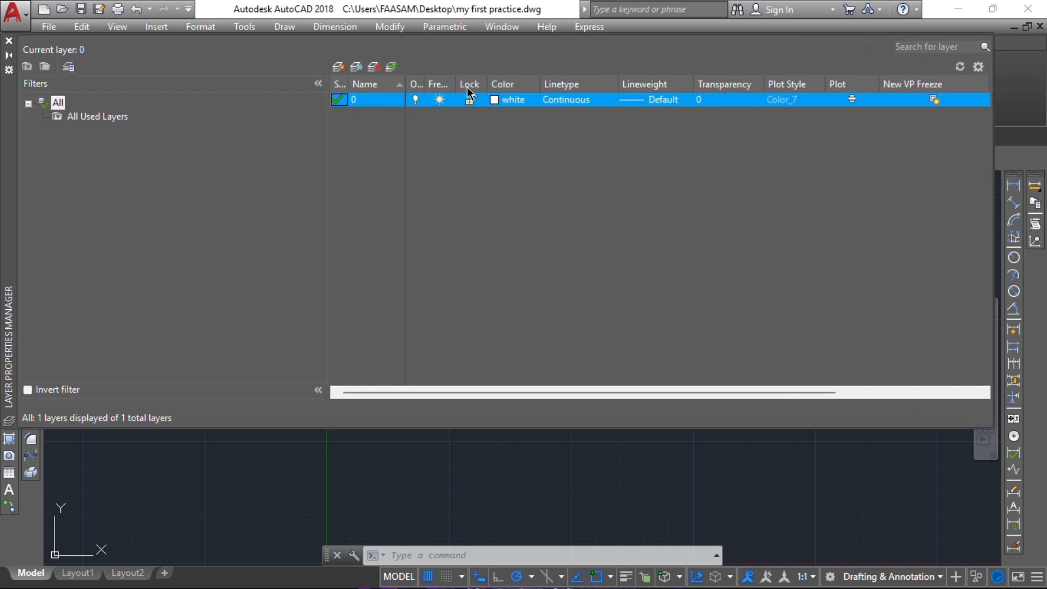
left_click_drag(540, 83, 560, 83)
left_click_drag(486, 80, 444, 82)
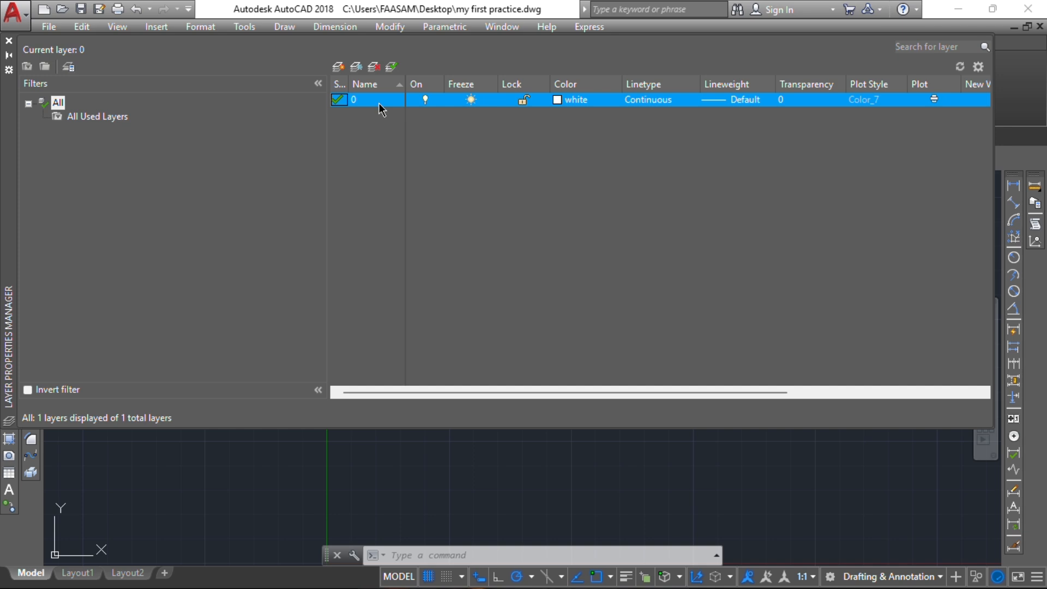
Step: Create a new layer named wall and set its lineweight to 0.30 mm
left_click(339, 68)
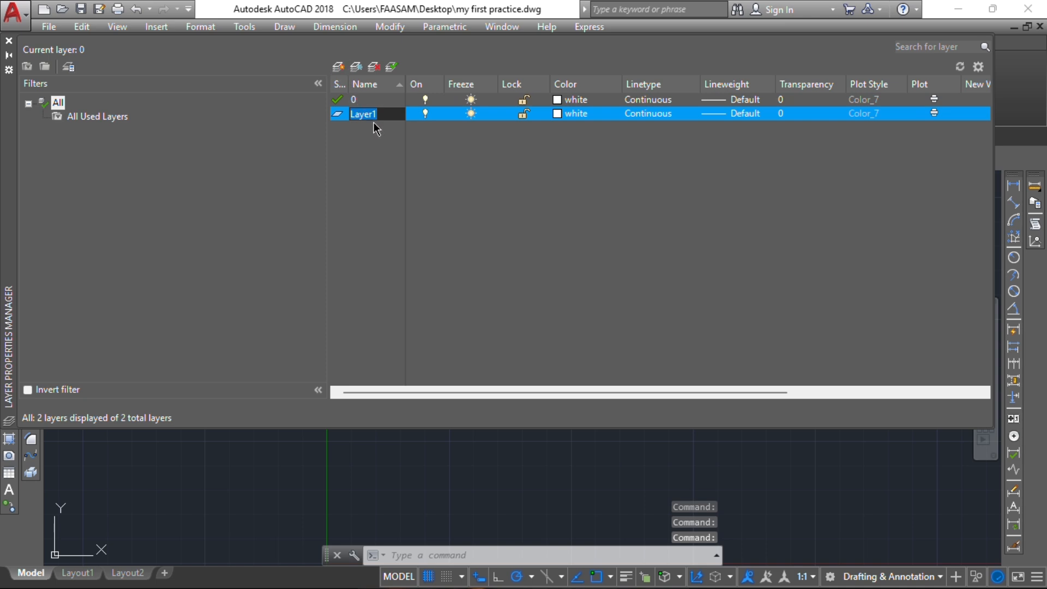
type("wall")
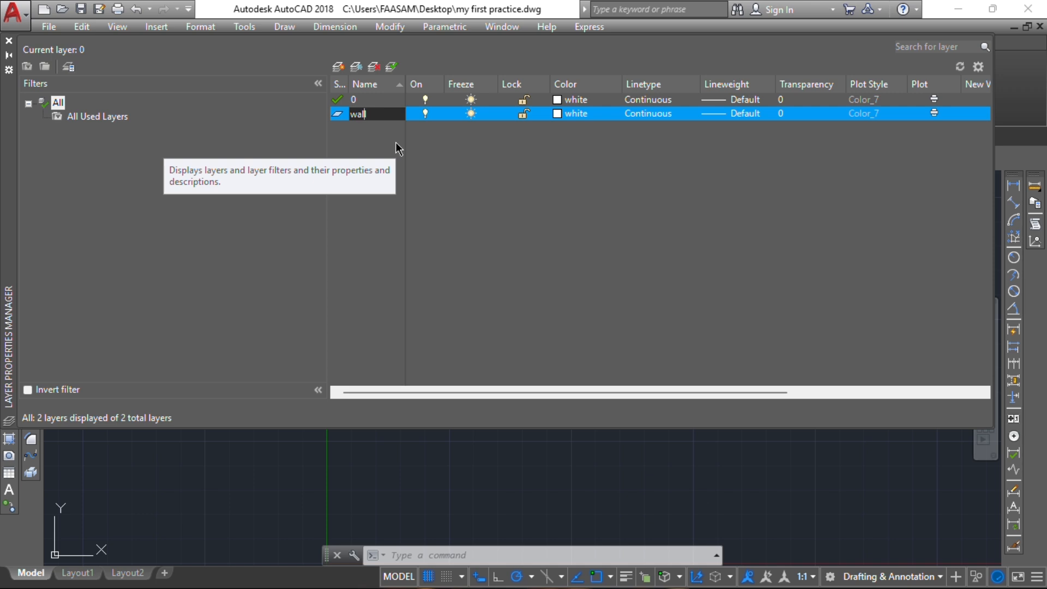
key("Return")
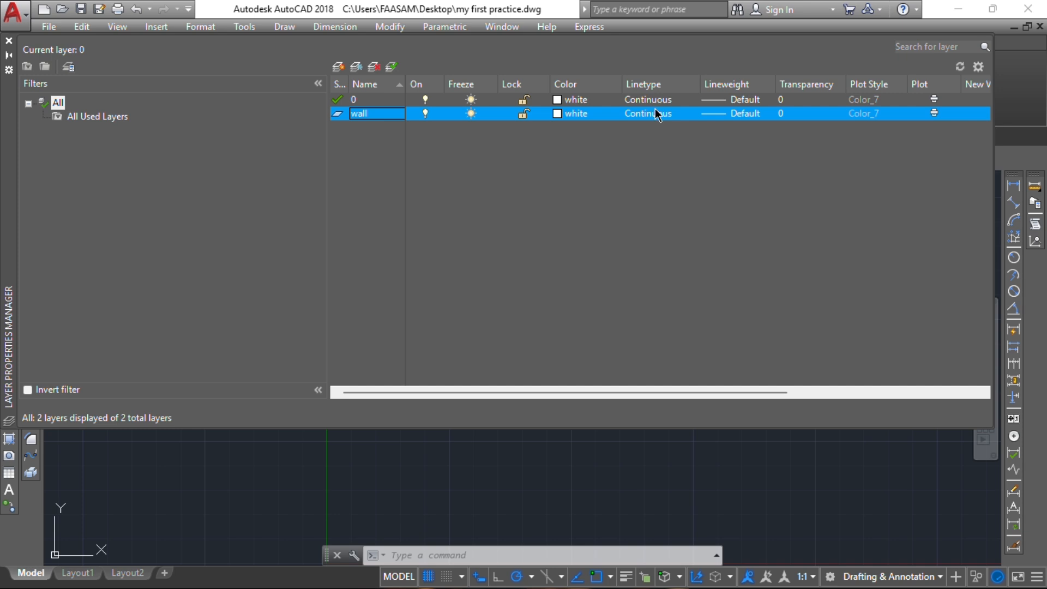
left_click(715, 112)
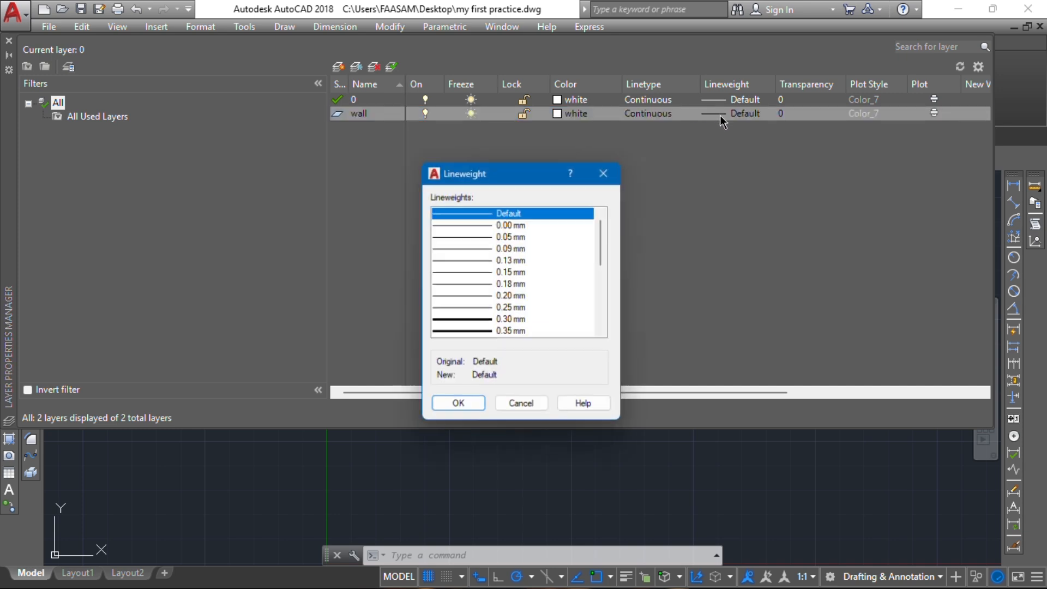
left_click(482, 323)
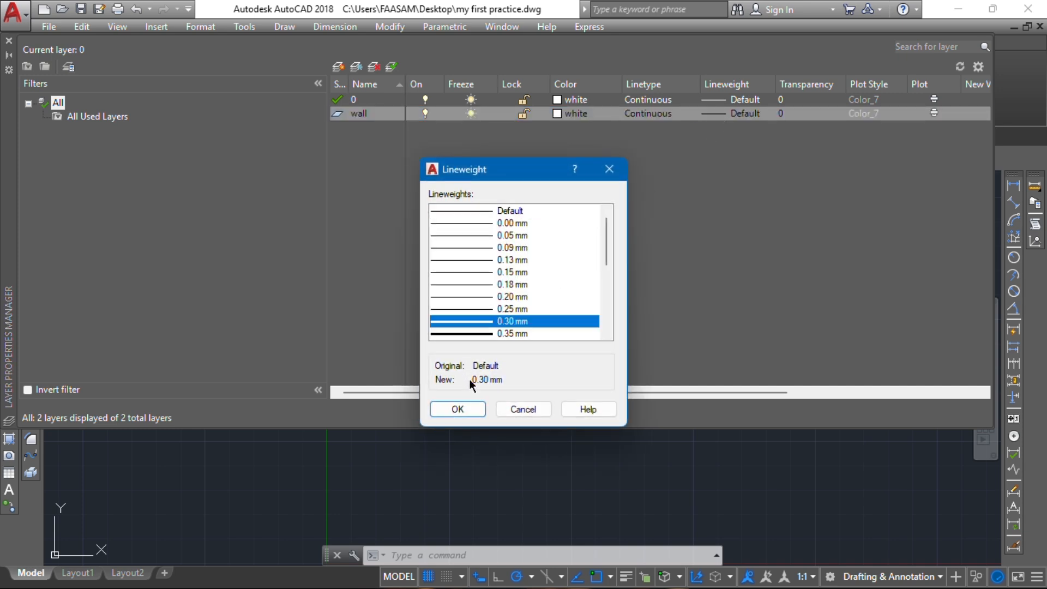
left_click(458, 410)
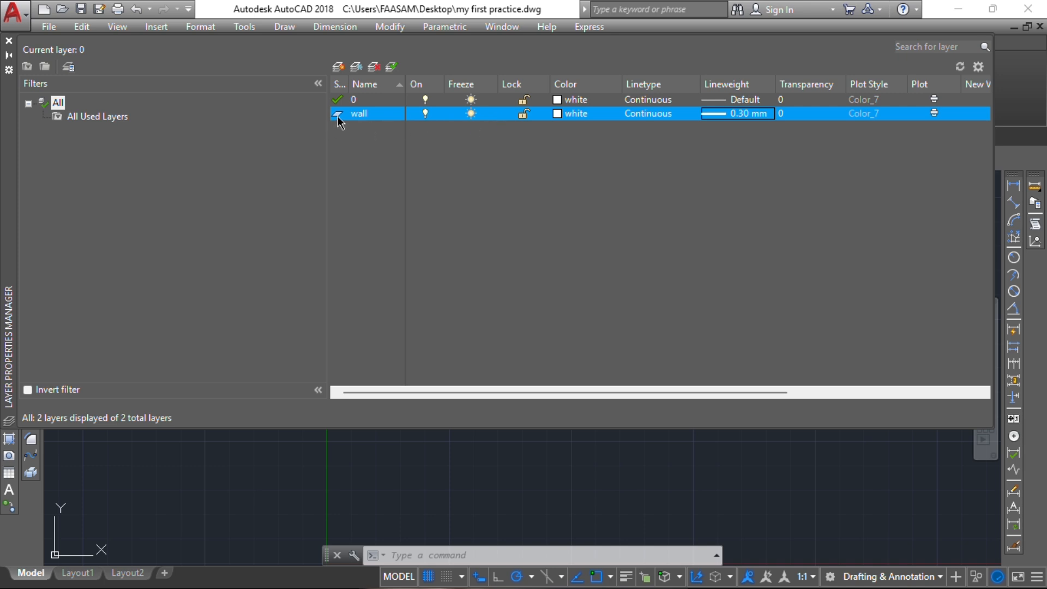
Step: Lock the wall layer and unlock it again
left_click(523, 114)
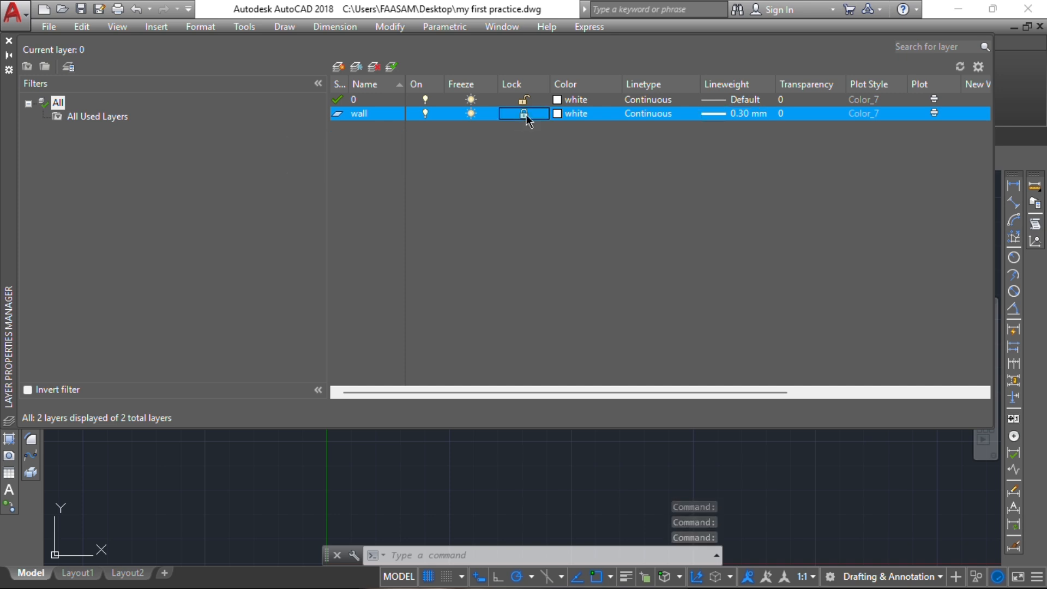
left_click(524, 115)
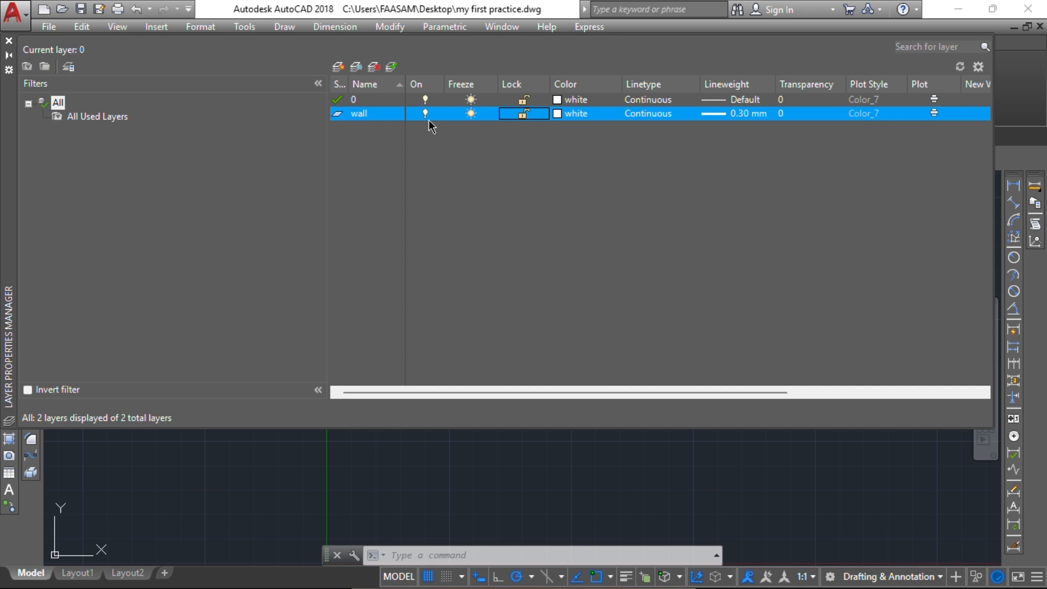
Step: Create another new layer below wall and name it doors
left_click(337, 69)
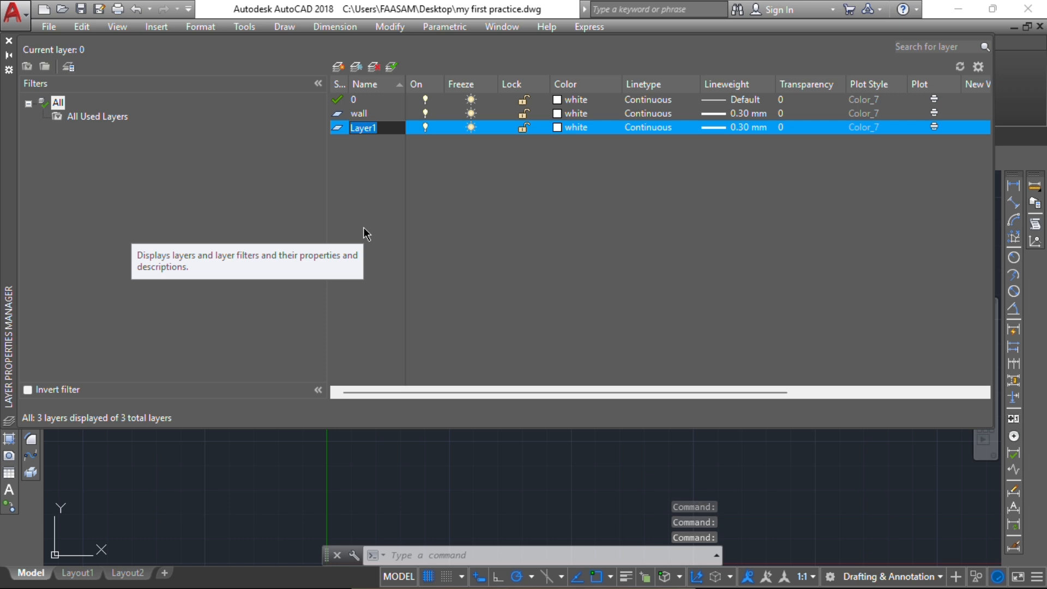
type("door")
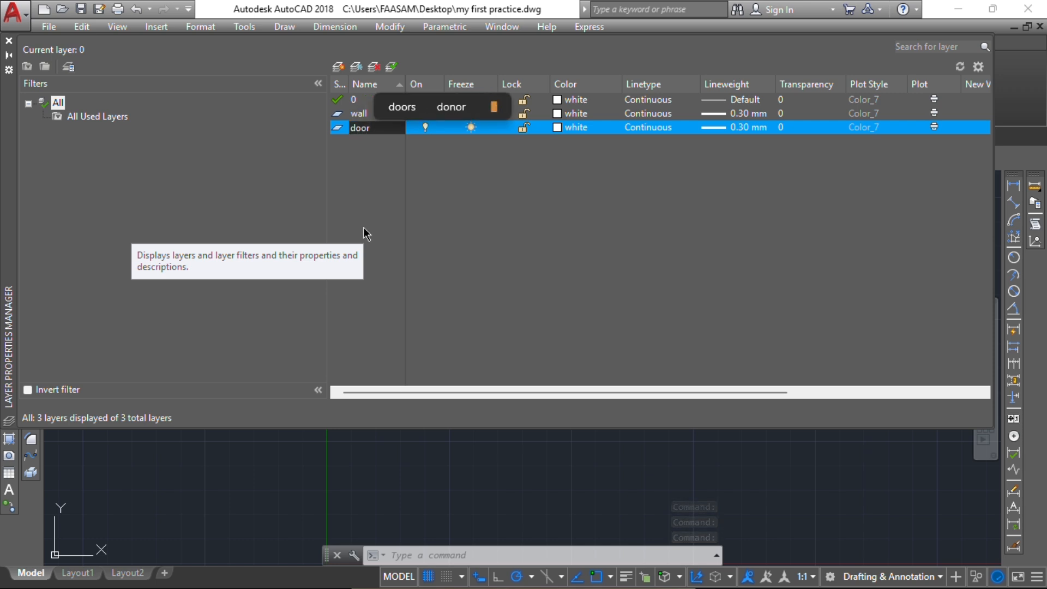
type("s")
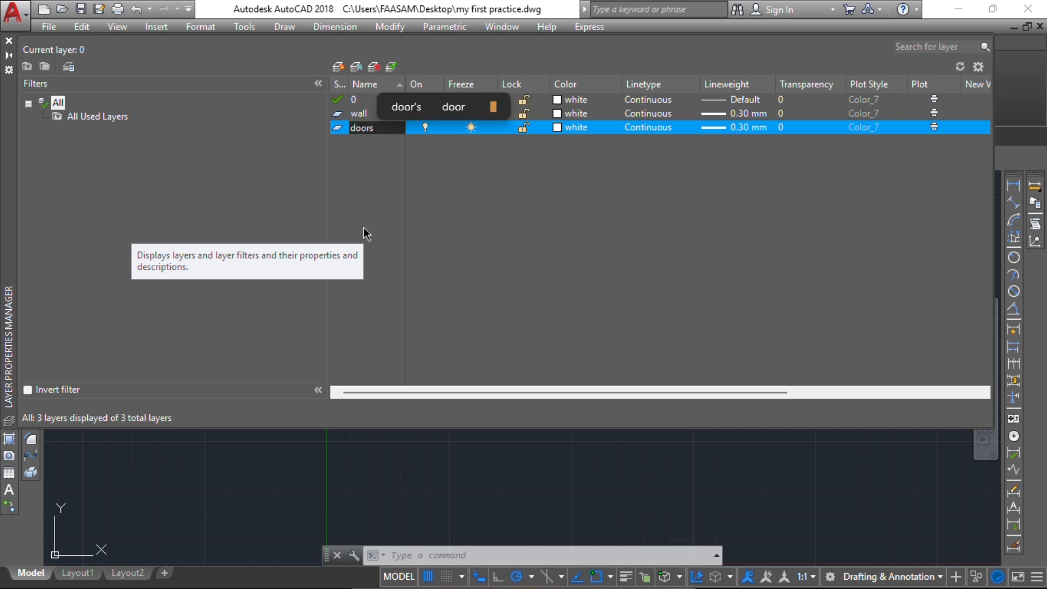
key("Return")
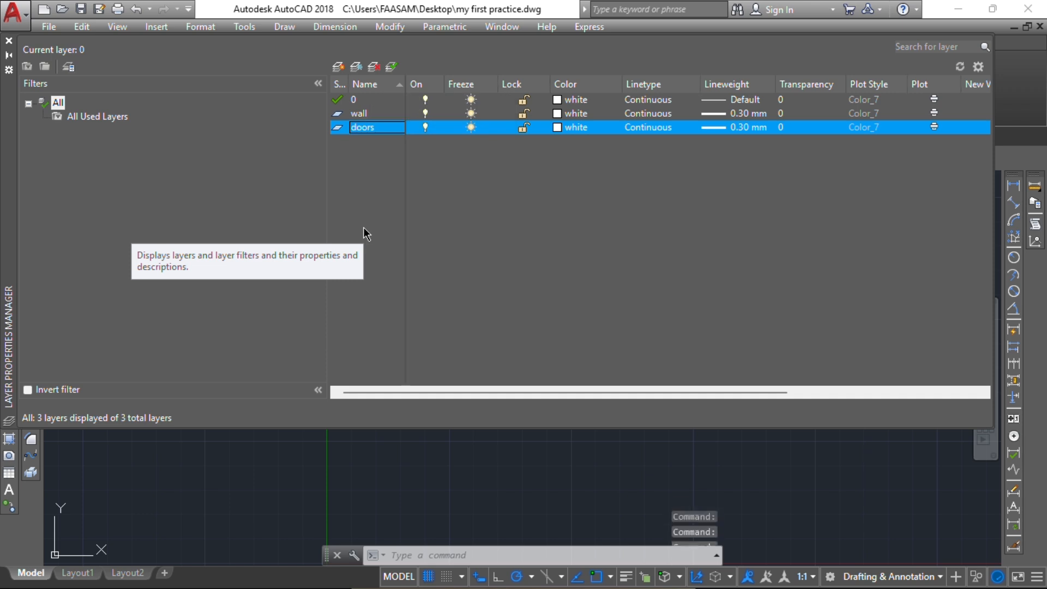
Step: Set the doors layer's color to blue and its lineweight to 0.00 mm
left_click(557, 129)
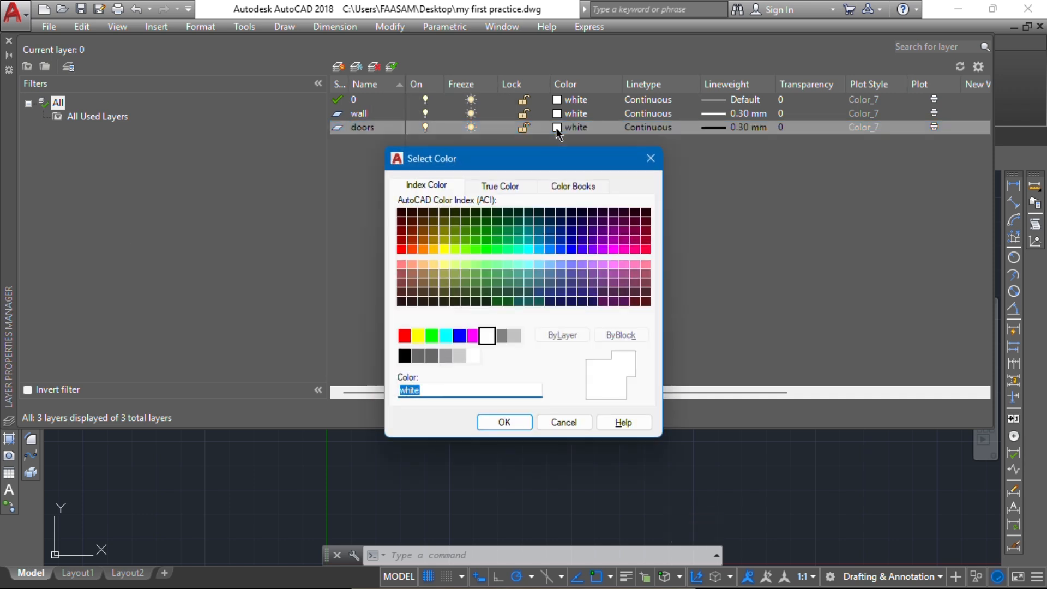
left_click(461, 336)
left_click(505, 422)
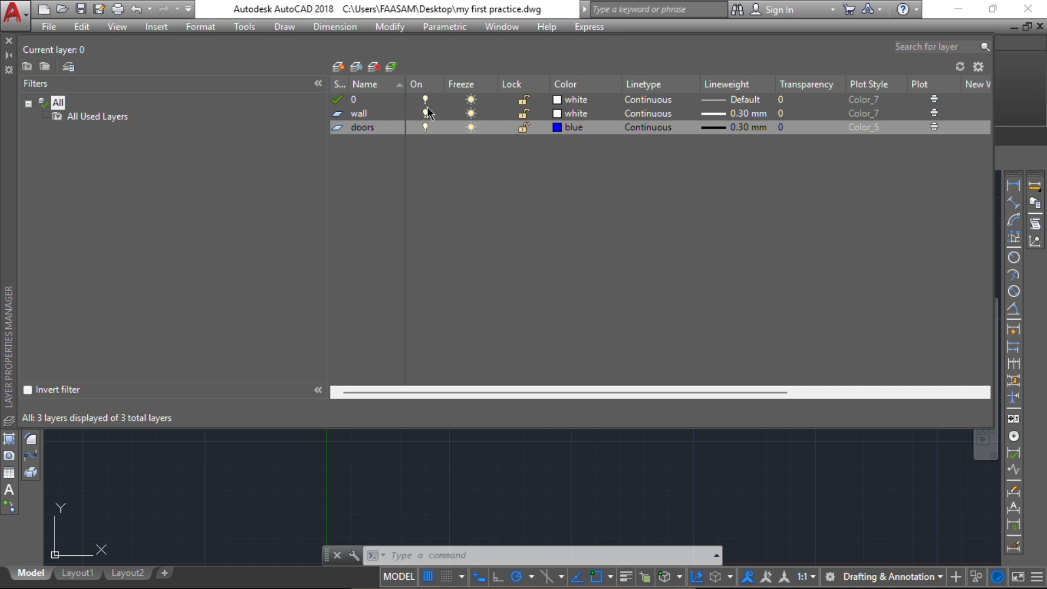
left_click(706, 125)
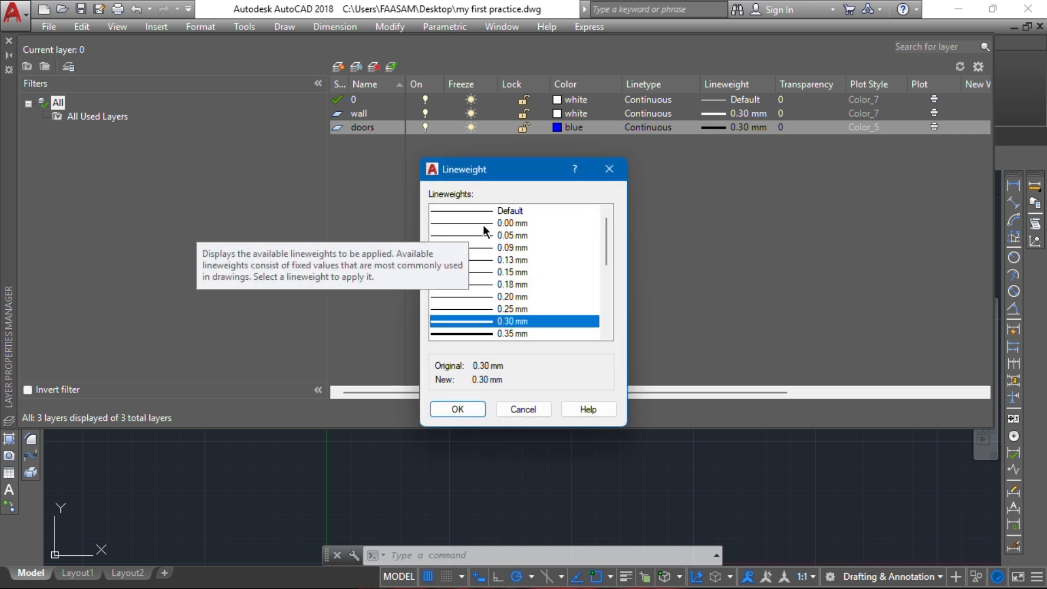
left_click(503, 225)
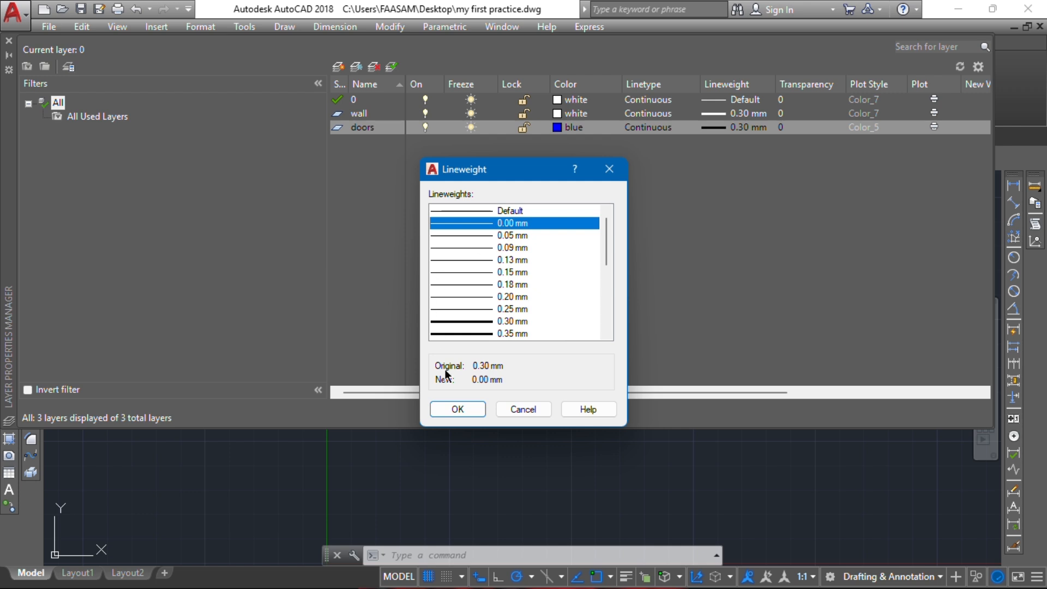
left_click(455, 410)
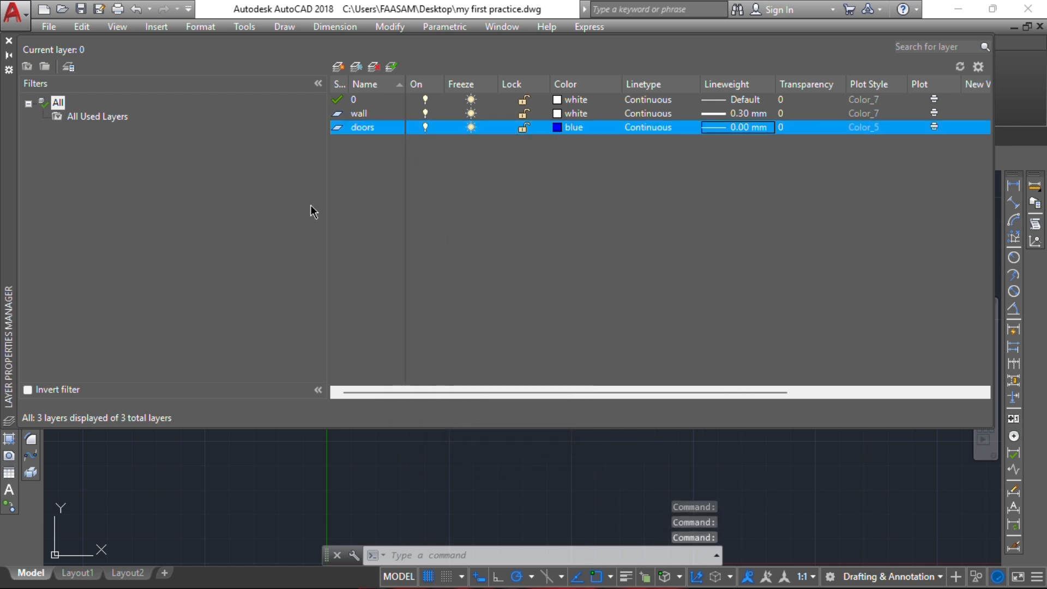
Step: Create a new layer below doors and name it windows
left_click(340, 66)
type("window")
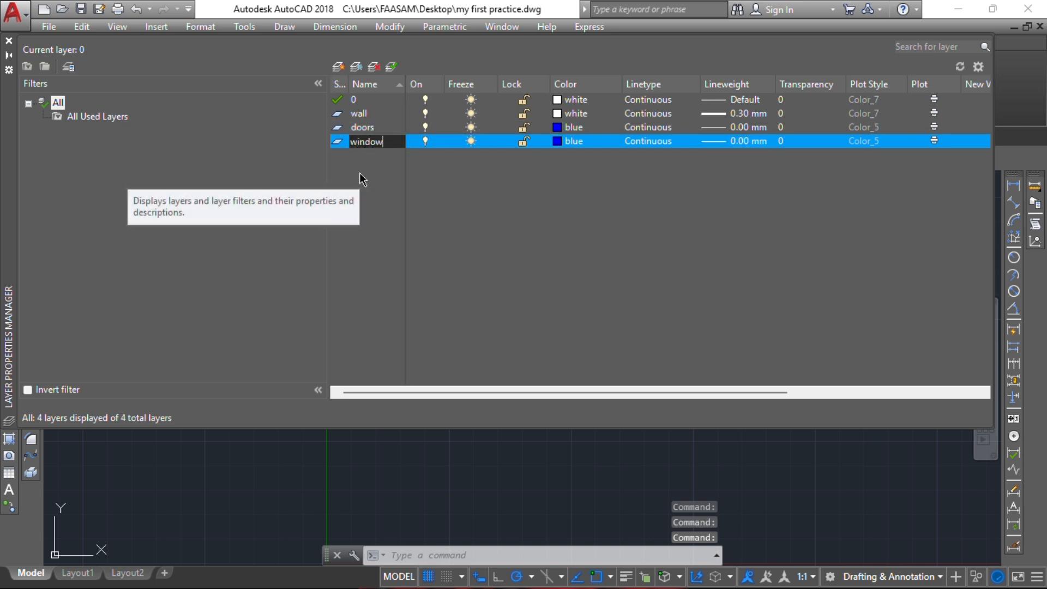
type("s")
key("Return")
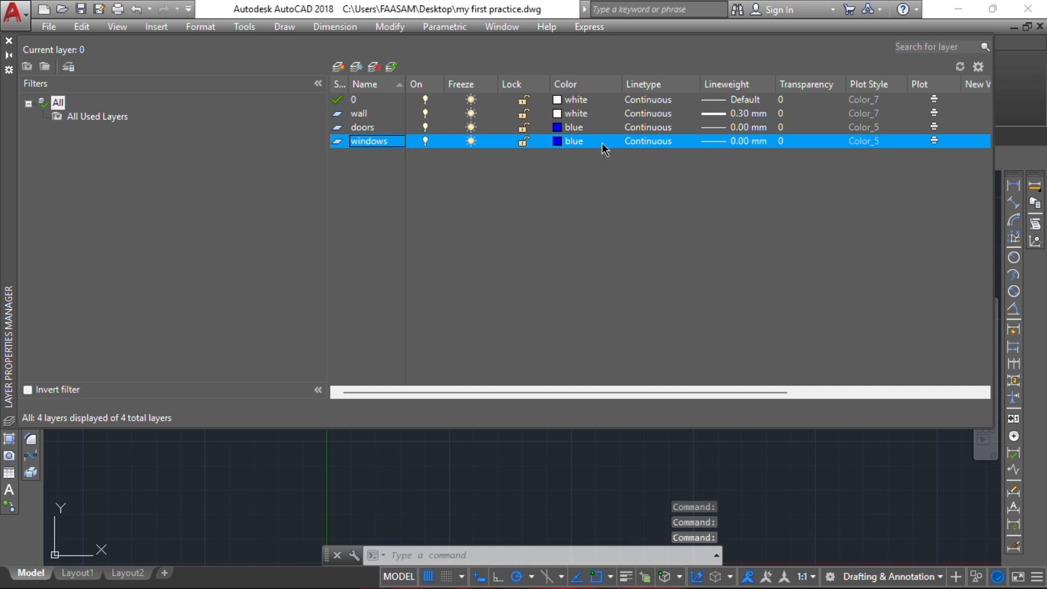
Step: Add another layer below windows and name it Terrace
left_click(338, 68)
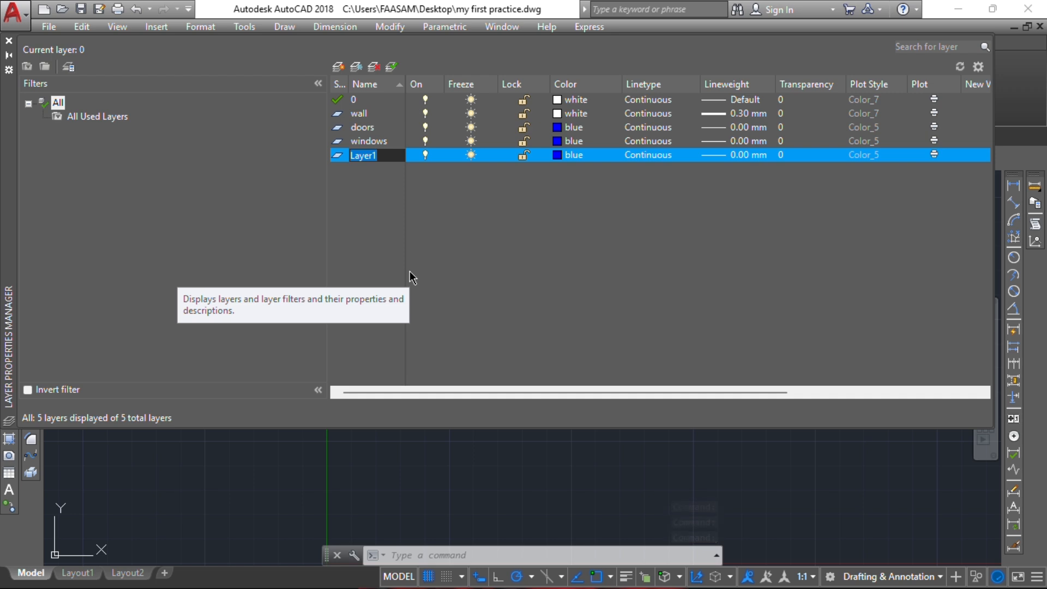
type("Terace")
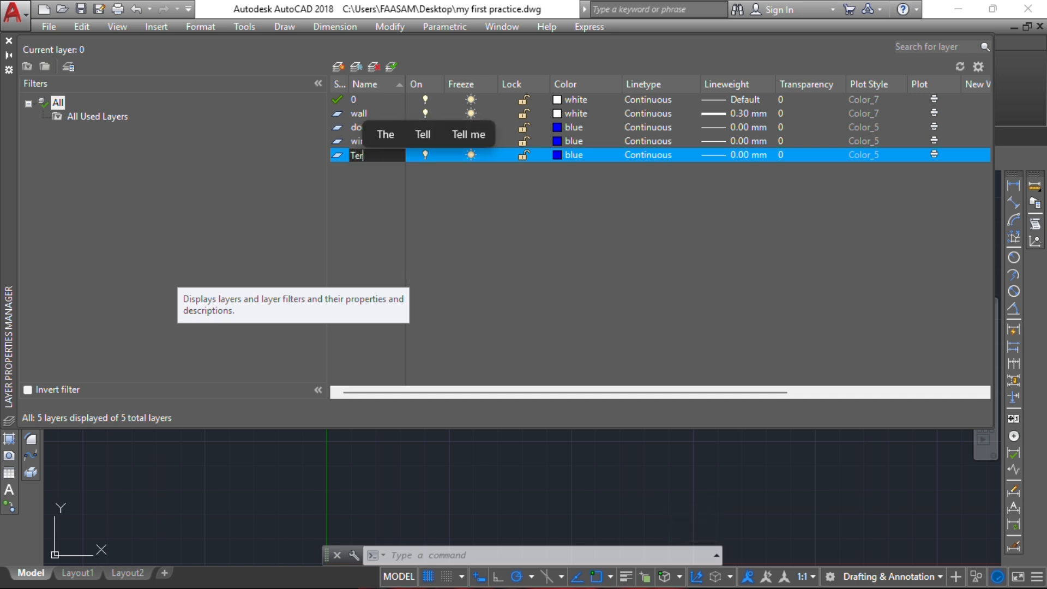
key("Left")
key("Left")
key("Left")
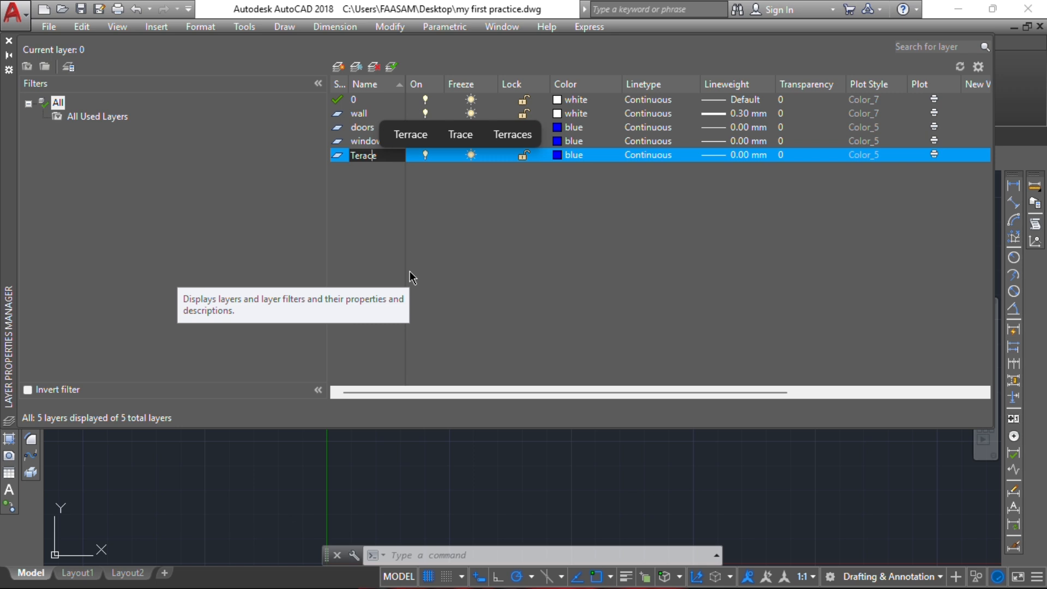
type("r")
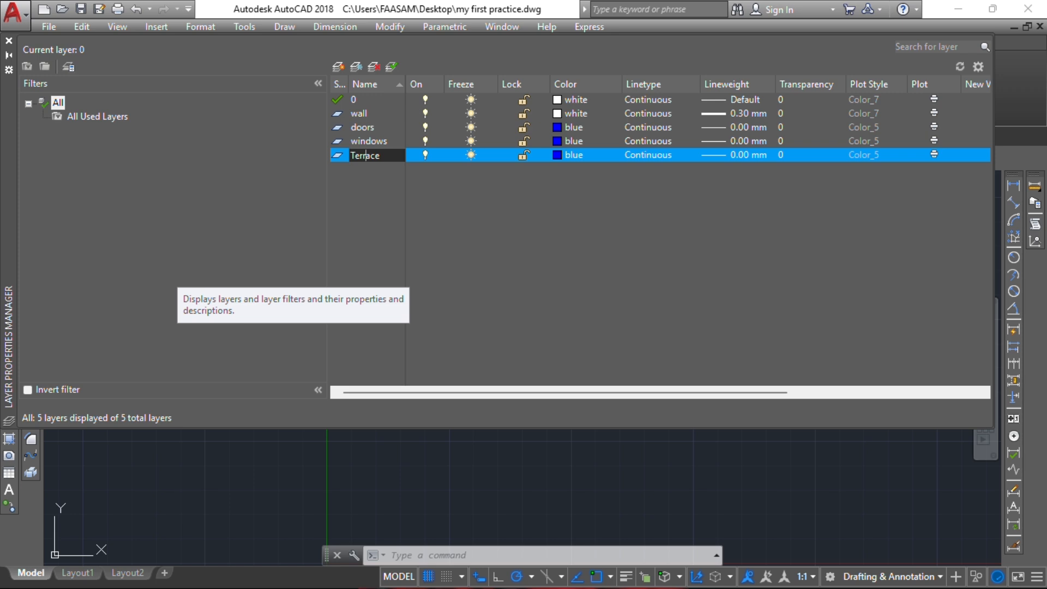
key("Return")
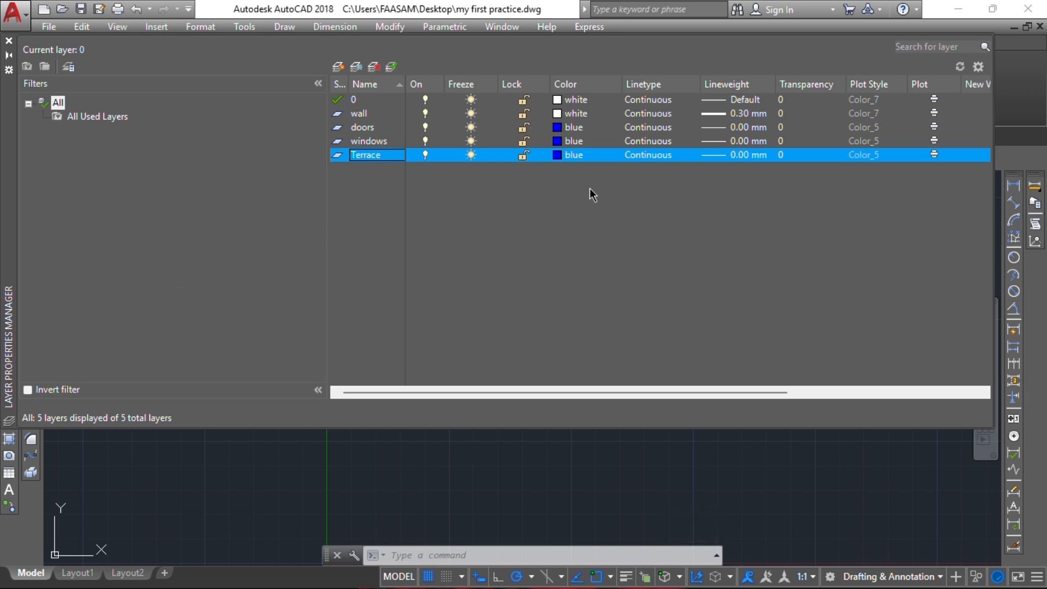
Step: Change the Terrace layer's color to cyan
left_click(561, 158)
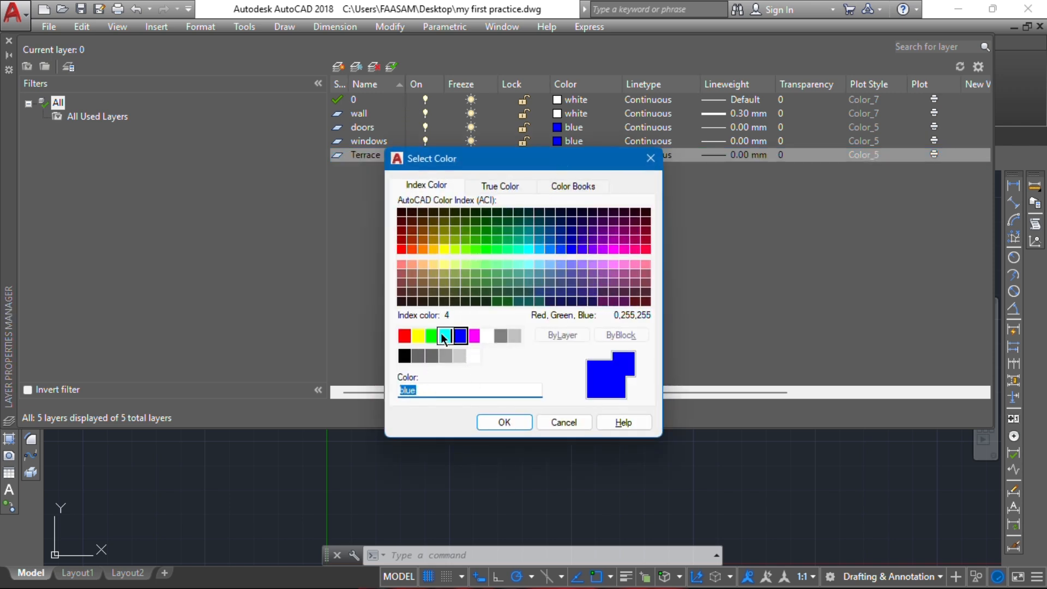
left_click(444, 336)
left_click(503, 422)
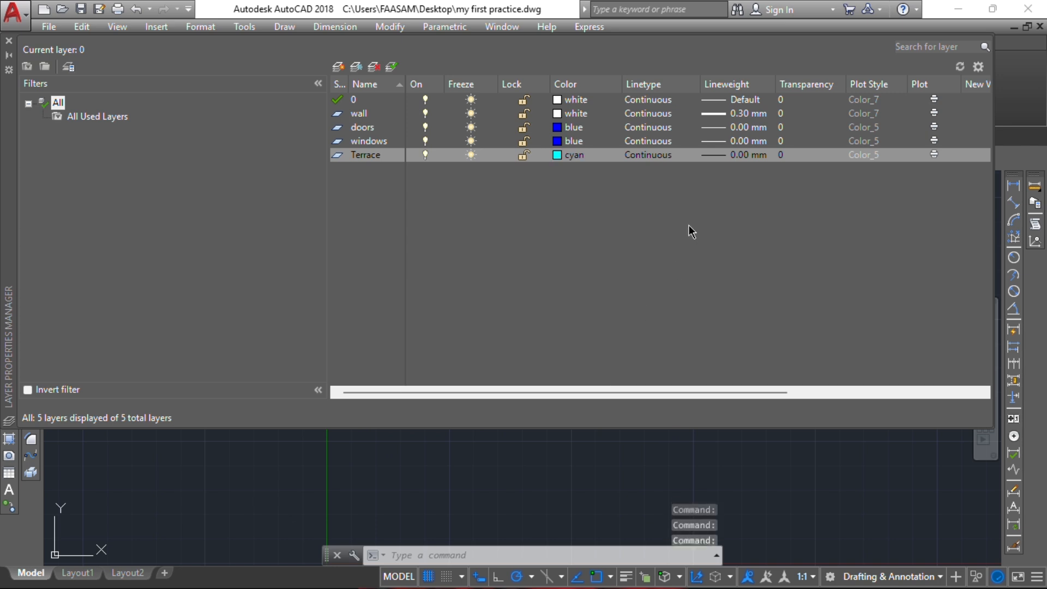
left_click(702, 155)
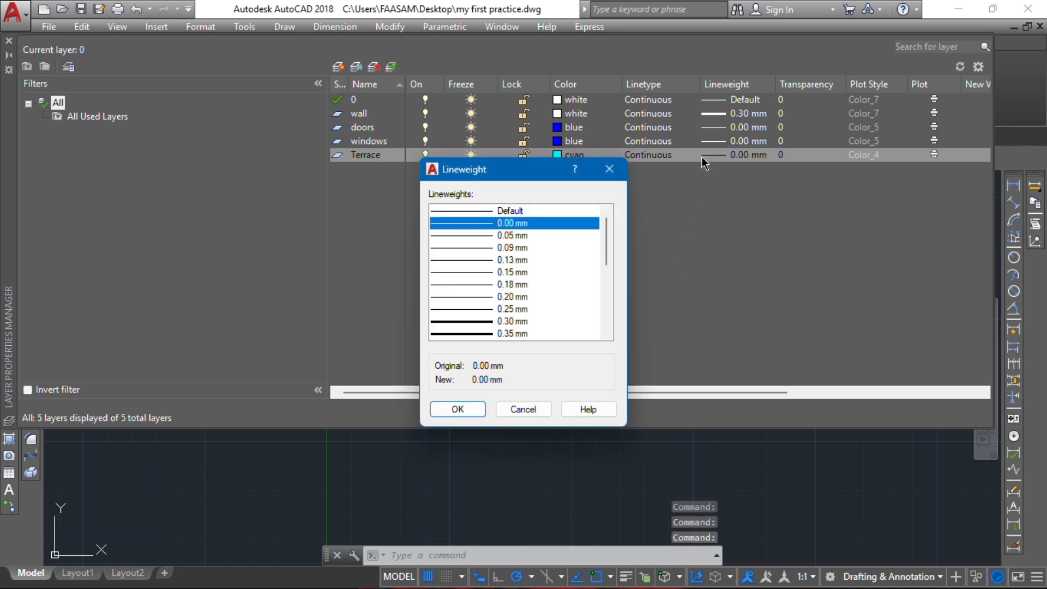
left_click(609, 169)
Step: Load the HIDDEN linetype from acad.lin and assign it to the Terrace layer
left_click(645, 156)
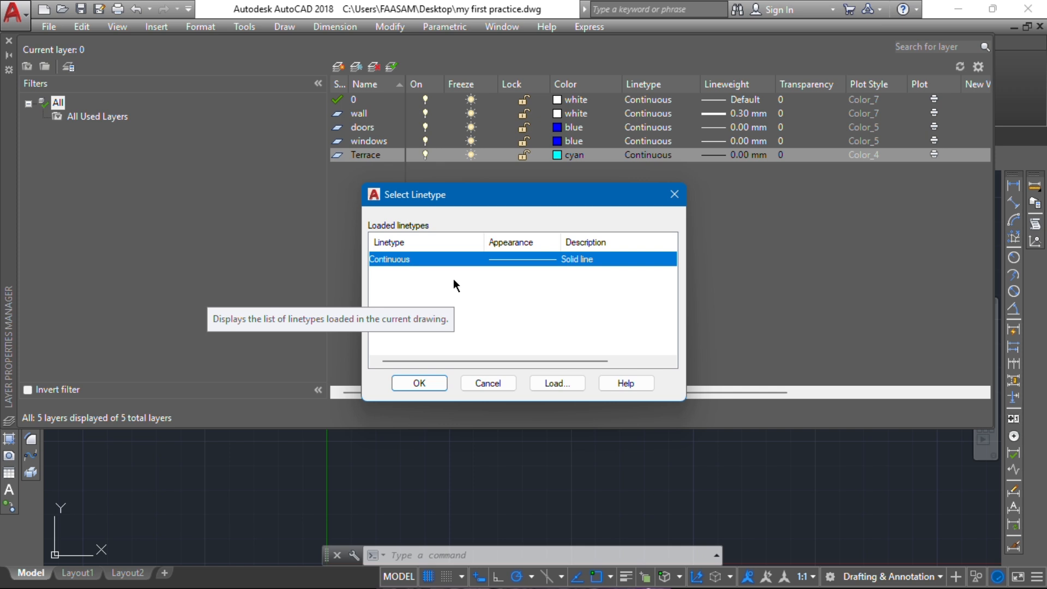
left_click(552, 385)
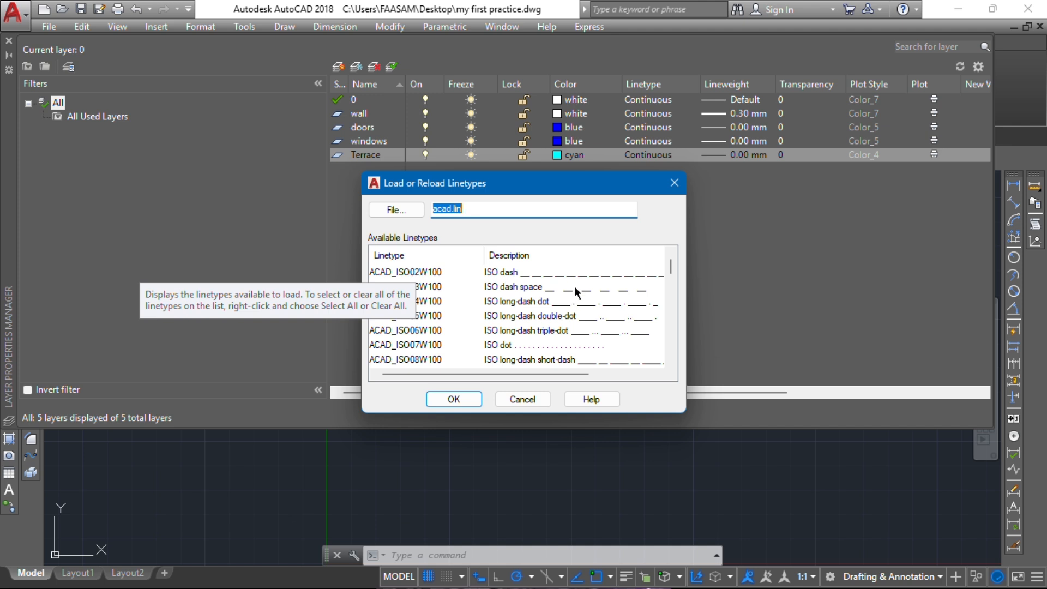
scroll(532, 303, "down", 13)
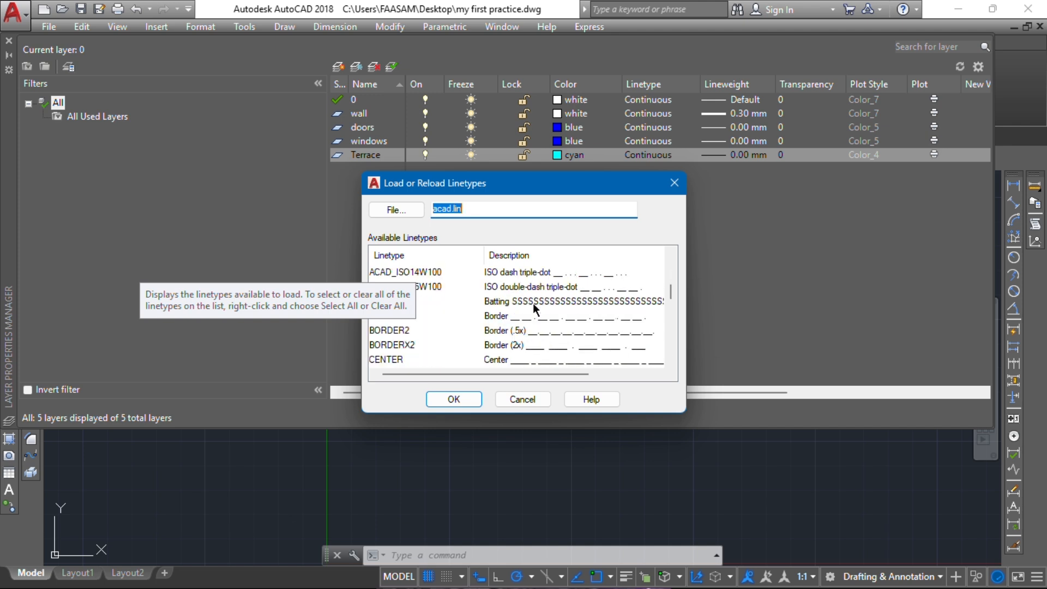
scroll(410, 316, "up", 2)
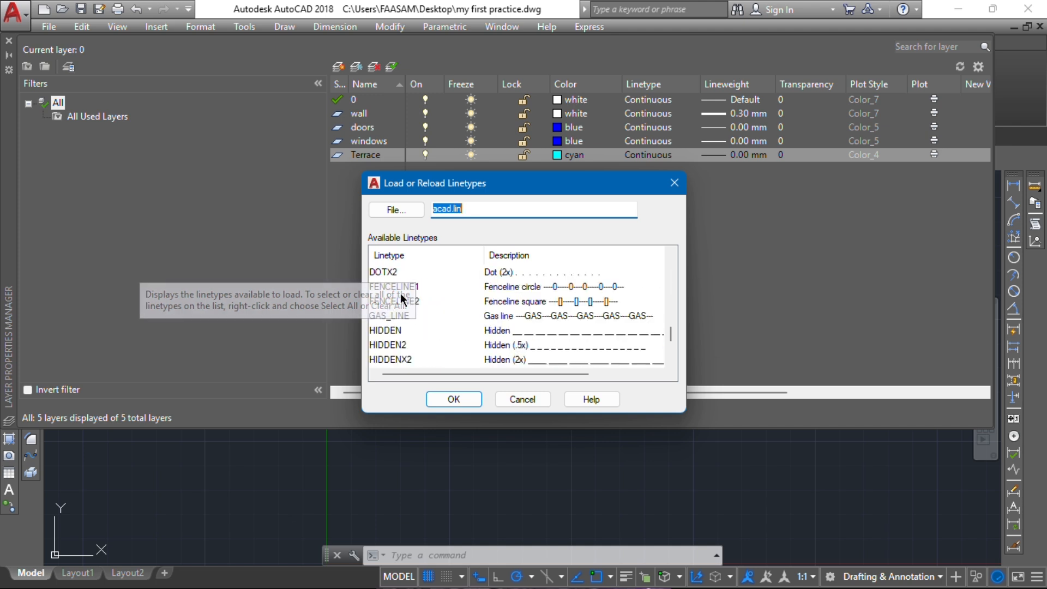
left_click(389, 330)
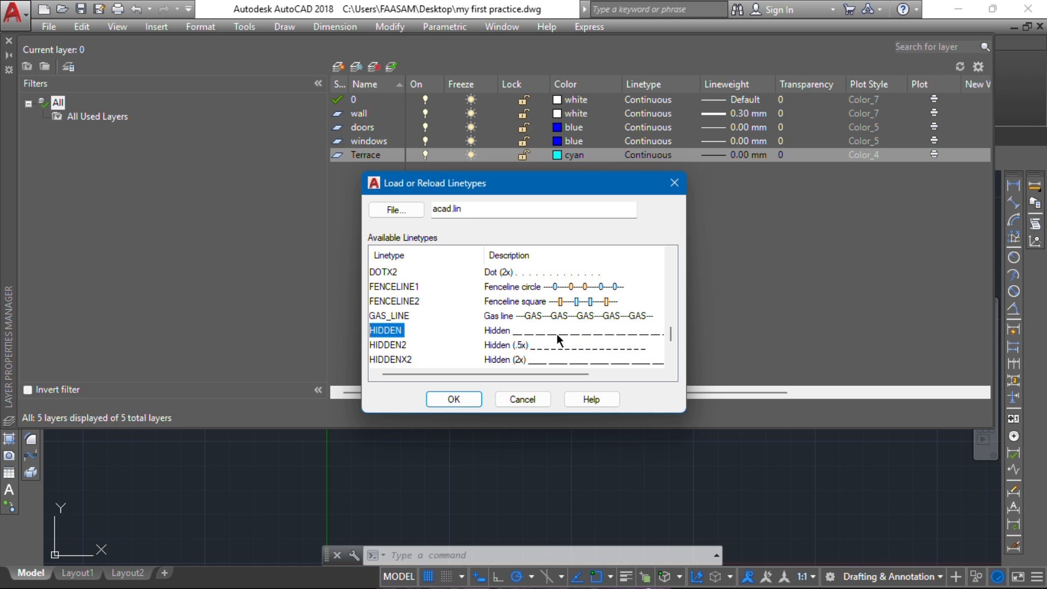
left_click(449, 400)
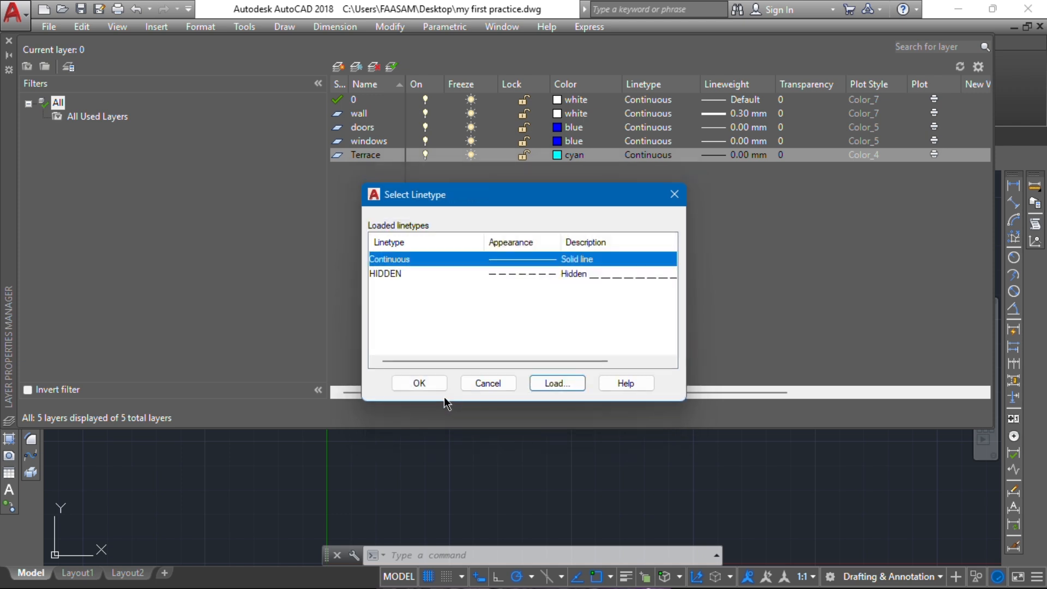
left_click(398, 274)
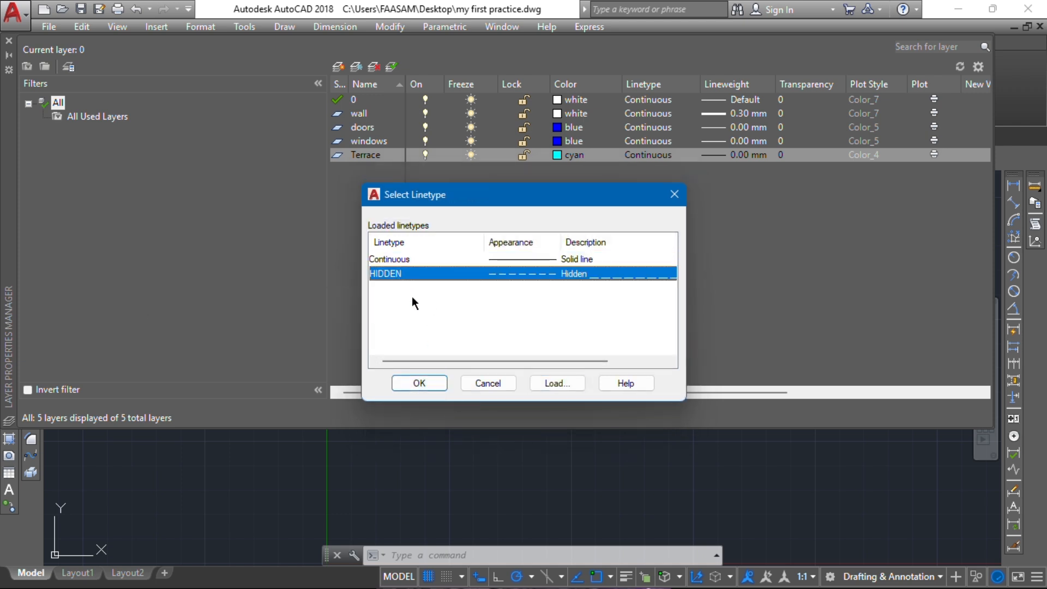
left_click(428, 384)
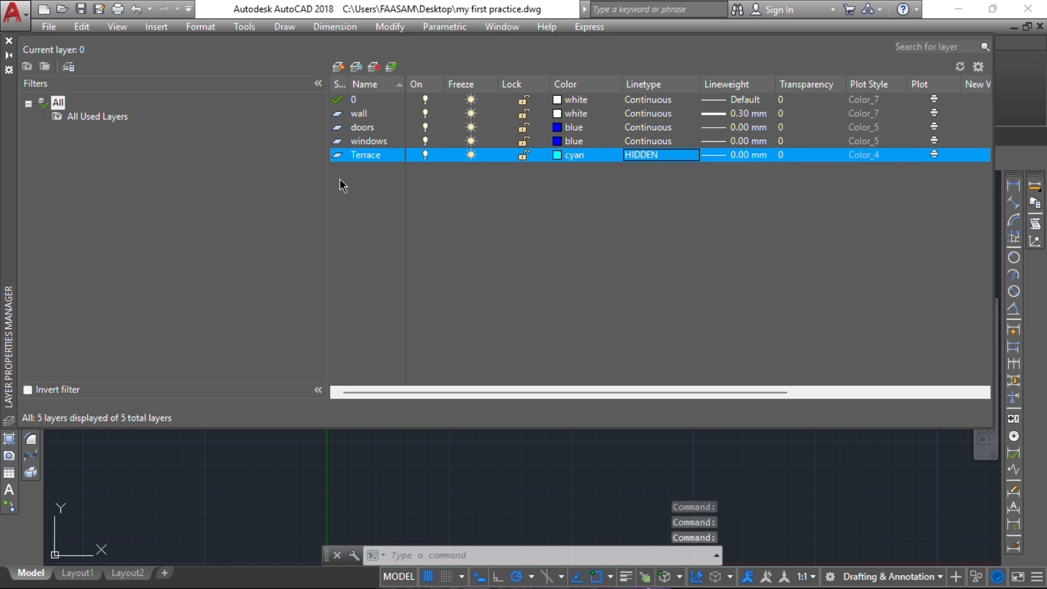
Step: Create a new layer based on Terrace and name it beam
left_click(338, 67)
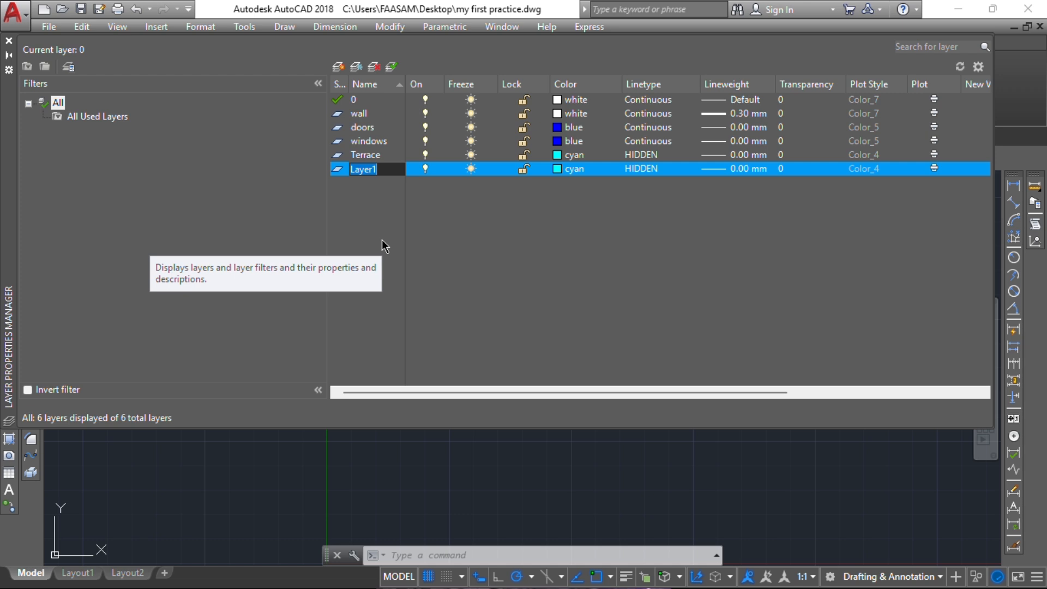
type("beam")
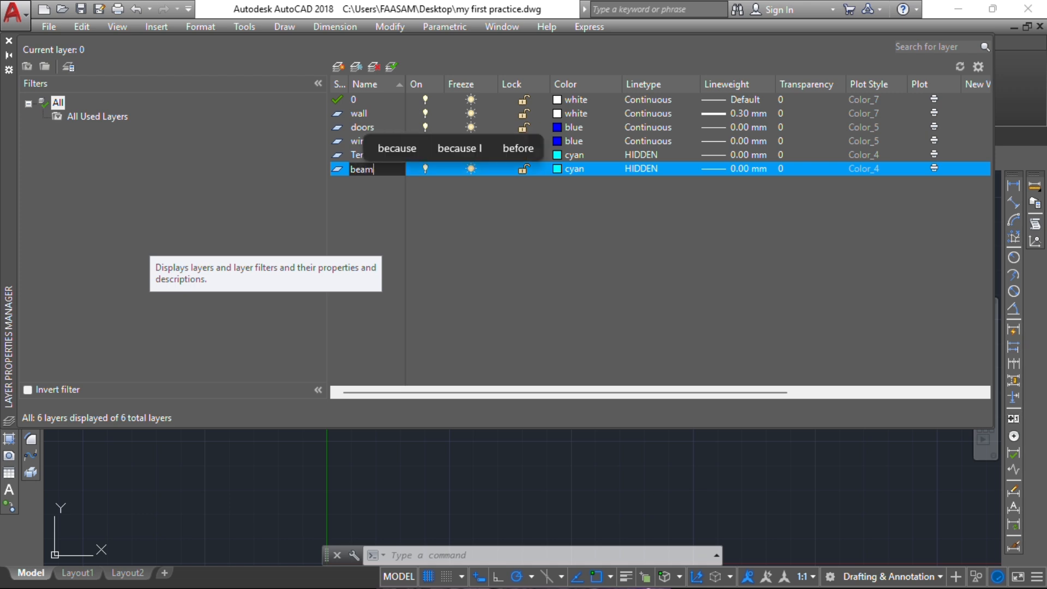
key("Return")
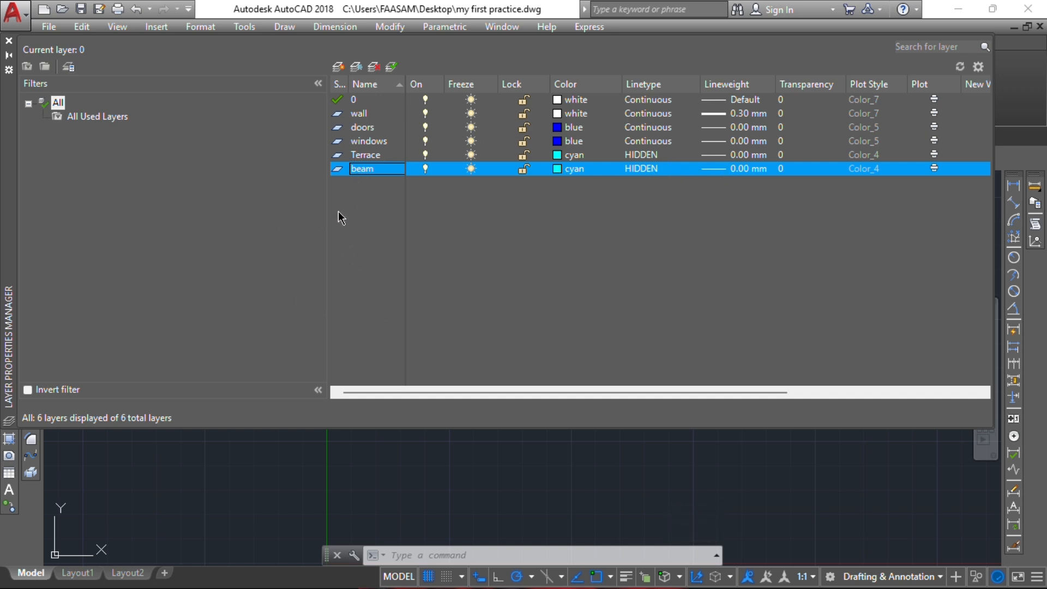
Step: Create a new layer below beam and name it furnitures
left_click(338, 67)
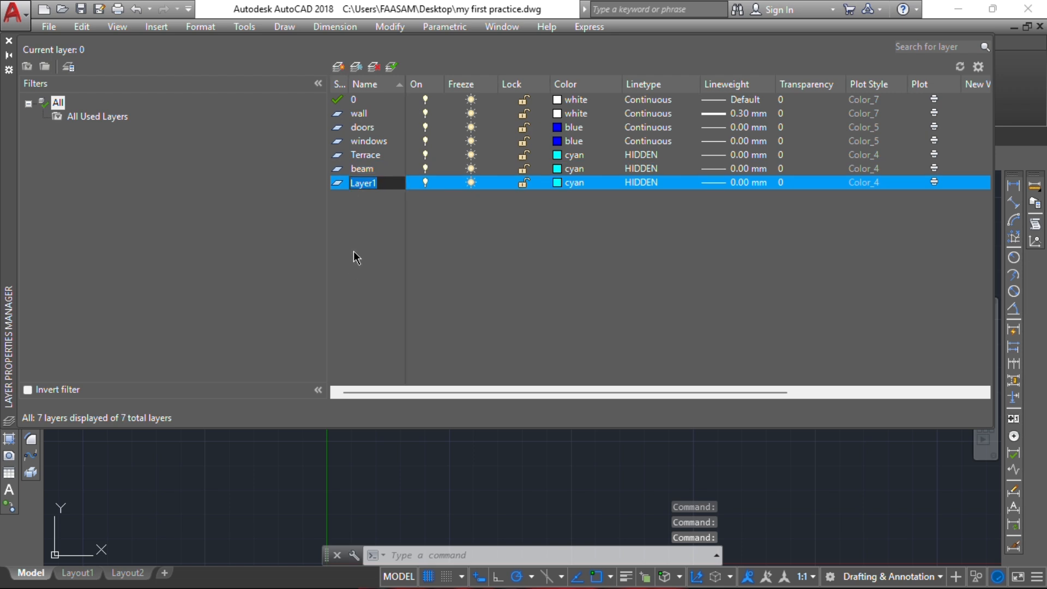
type("furni")
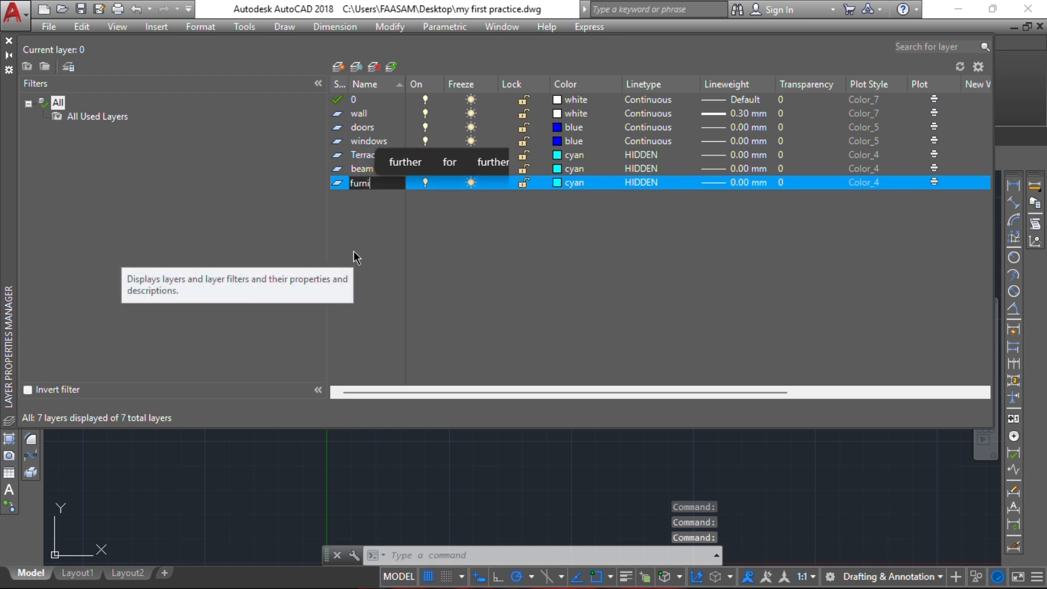
type("tures")
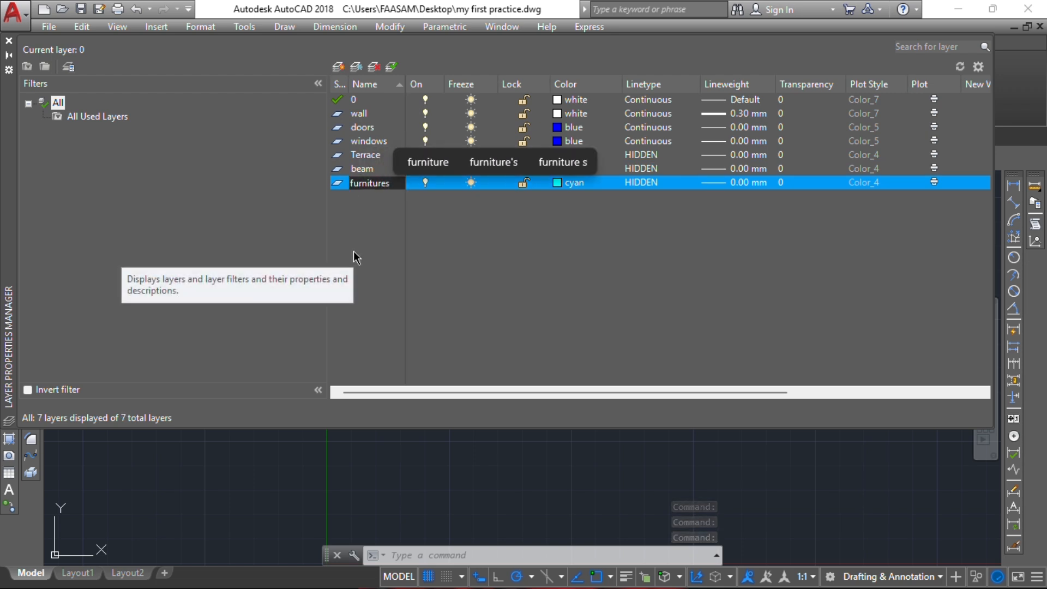
key("Return")
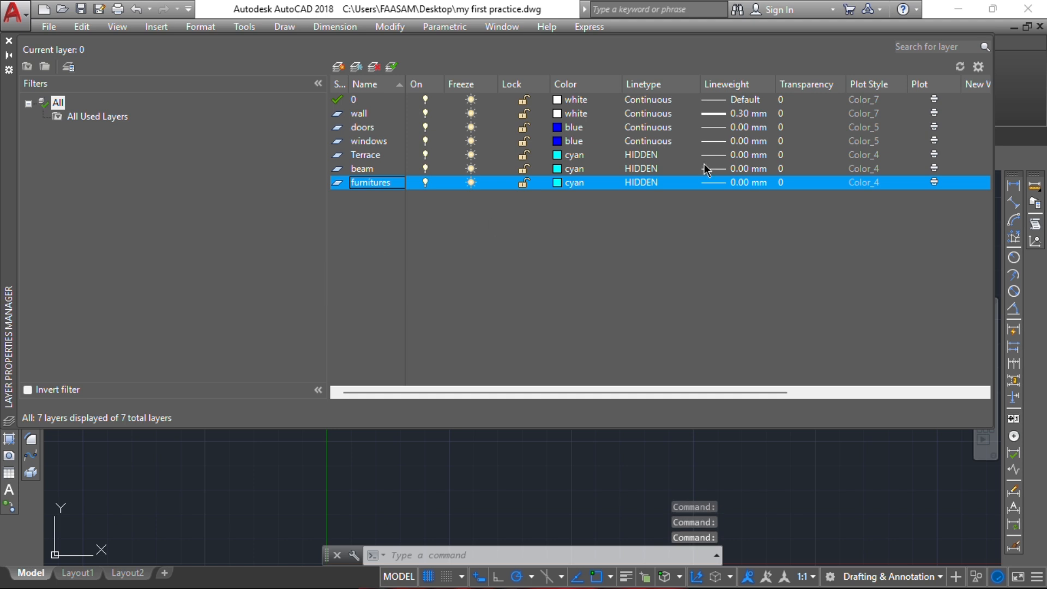
Step: Set the furnitures layer's color to green and its linetype to Continuous
left_click(558, 184)
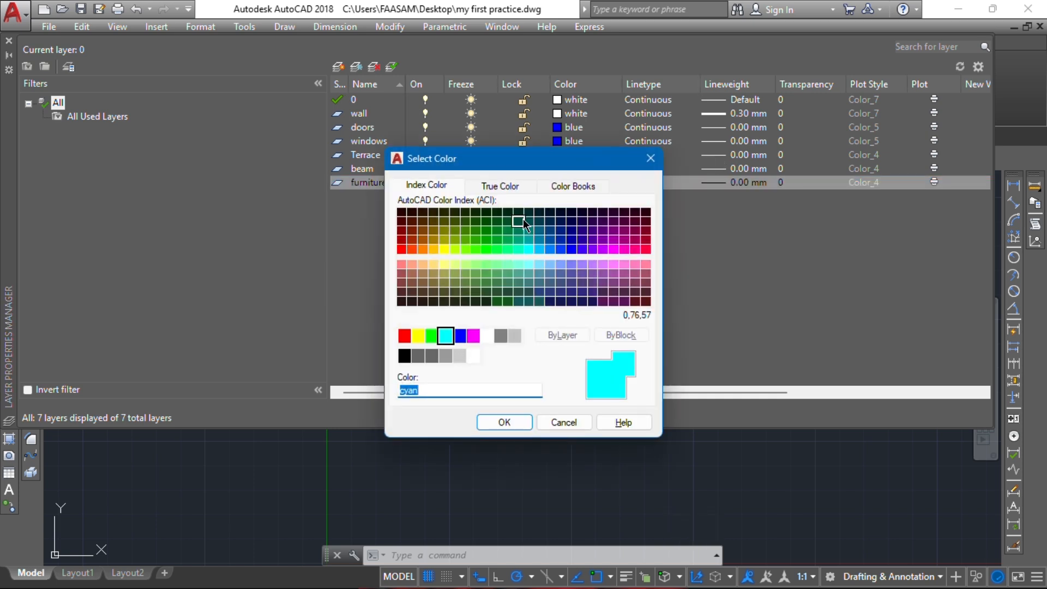
left_click(430, 336)
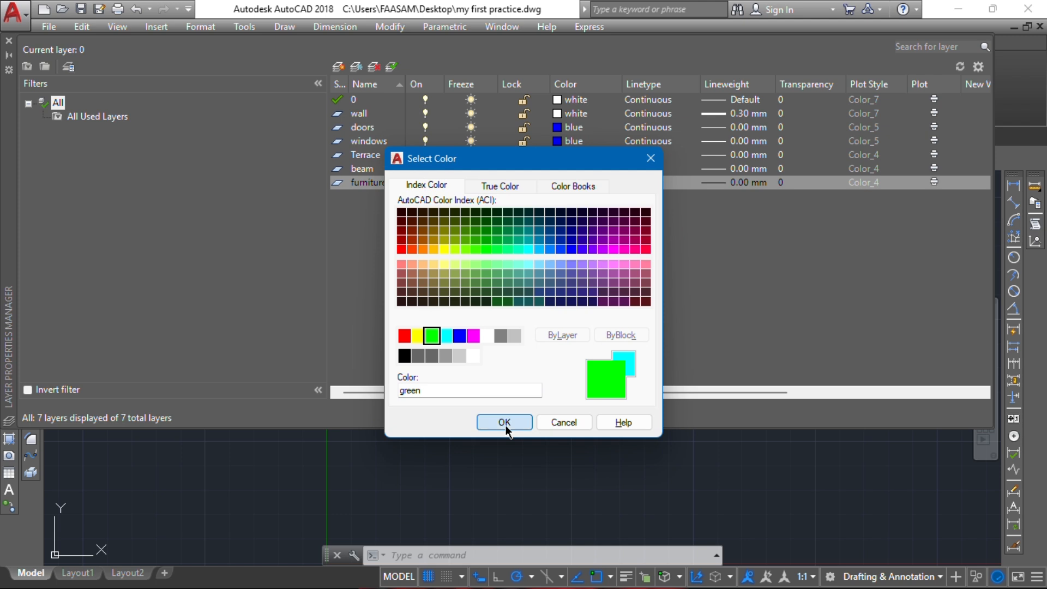
left_click(504, 422)
left_click(641, 184)
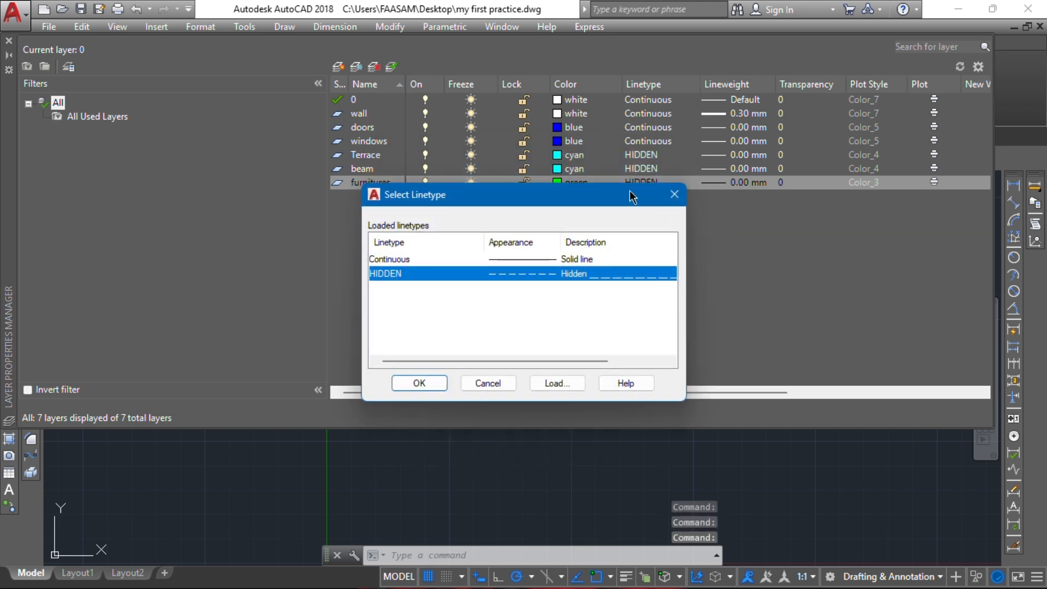
left_click(517, 259)
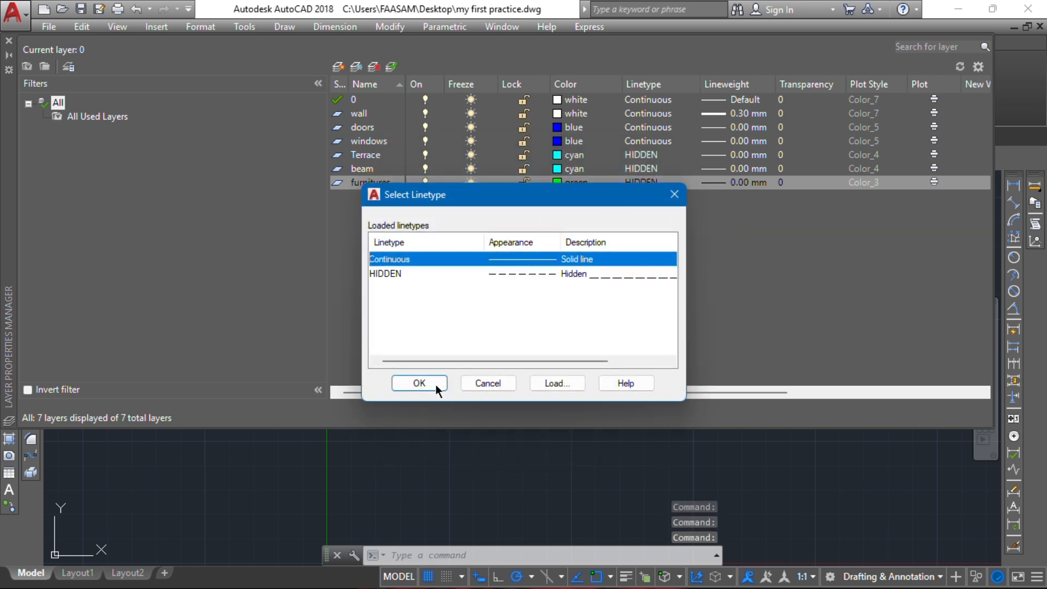
left_click(436, 384)
Step: Create a new layer based on furnitures and name it text
left_click(336, 69)
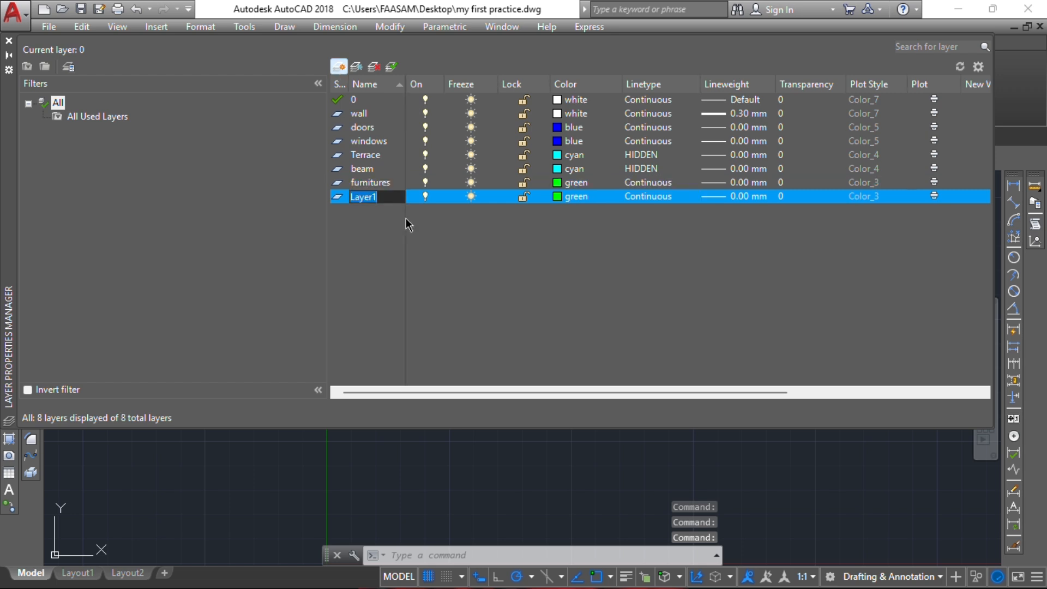
type("t")
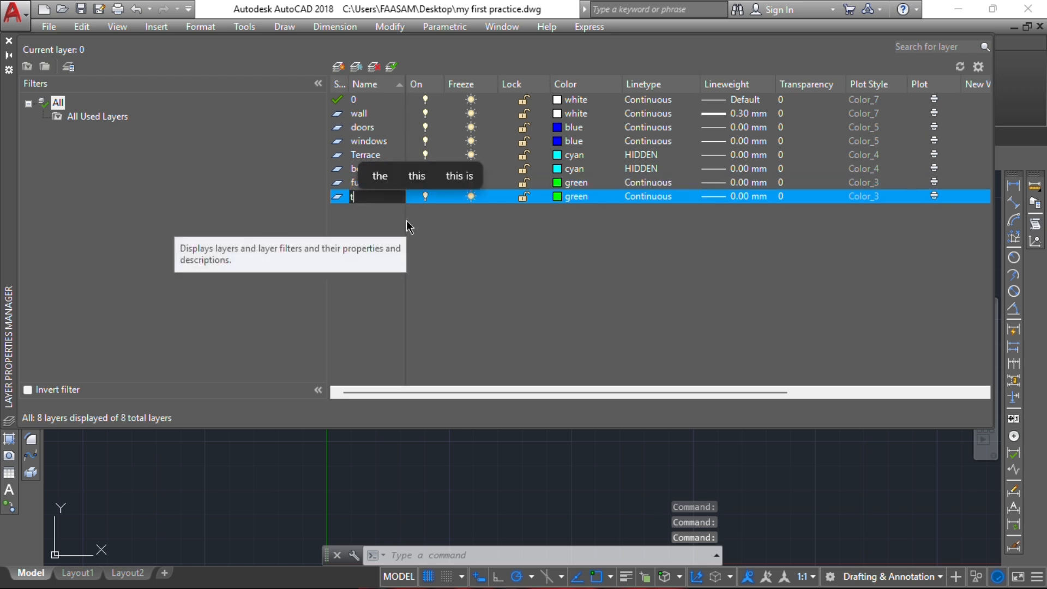
type("ext")
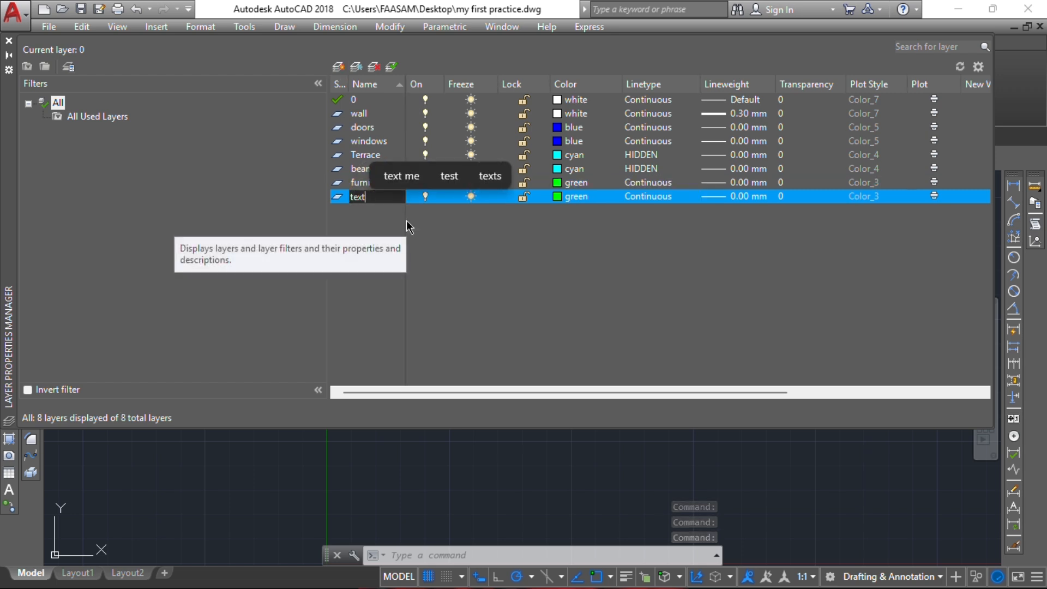
key("Return")
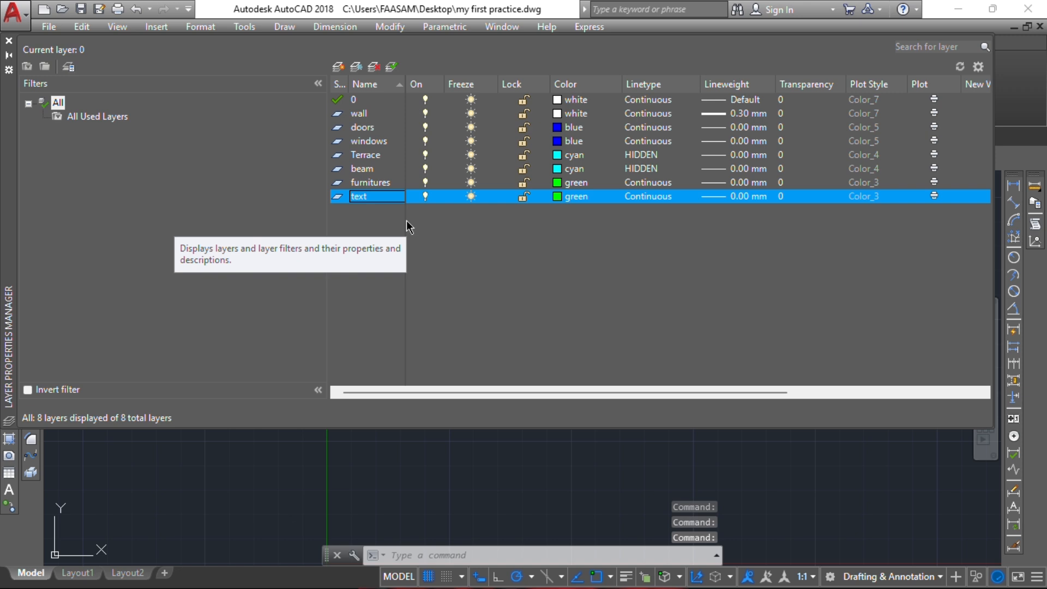
Step: Set the text layer's color to magenta index color 210
left_click(557, 204)
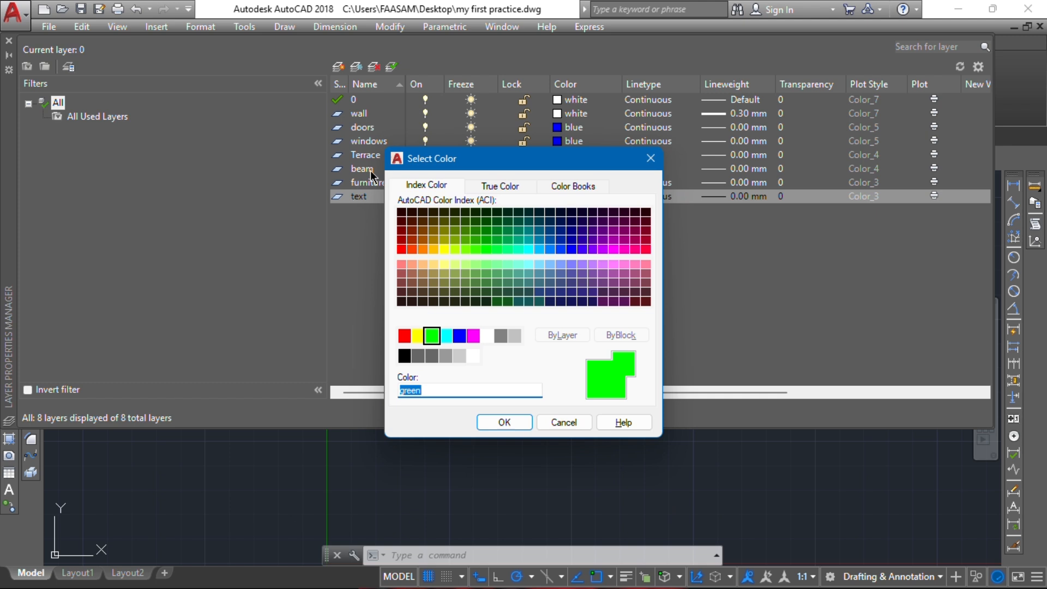
left_click(501, 336)
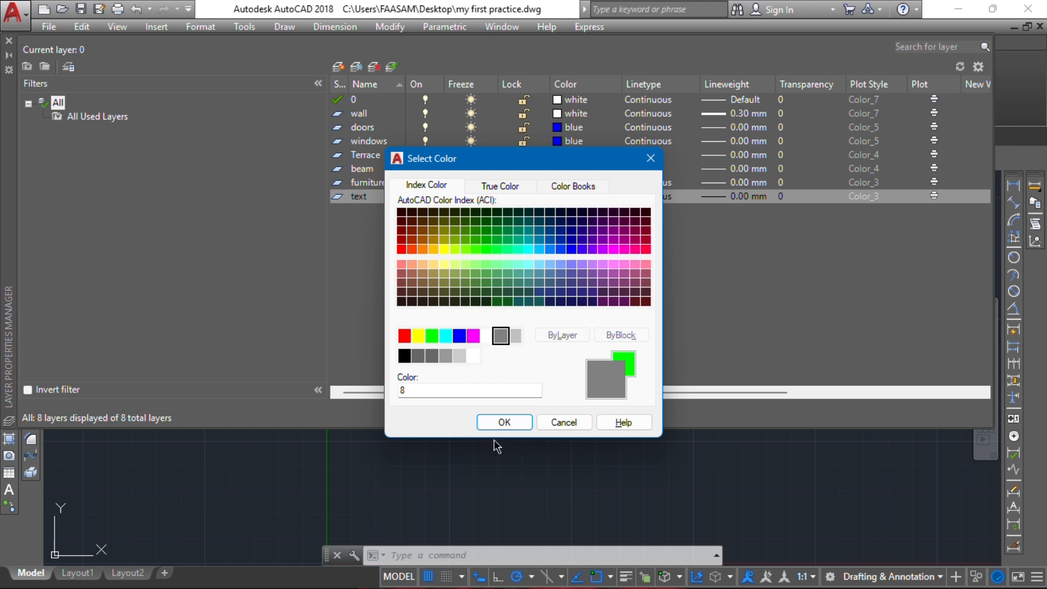
left_click(615, 249)
left_click(517, 420)
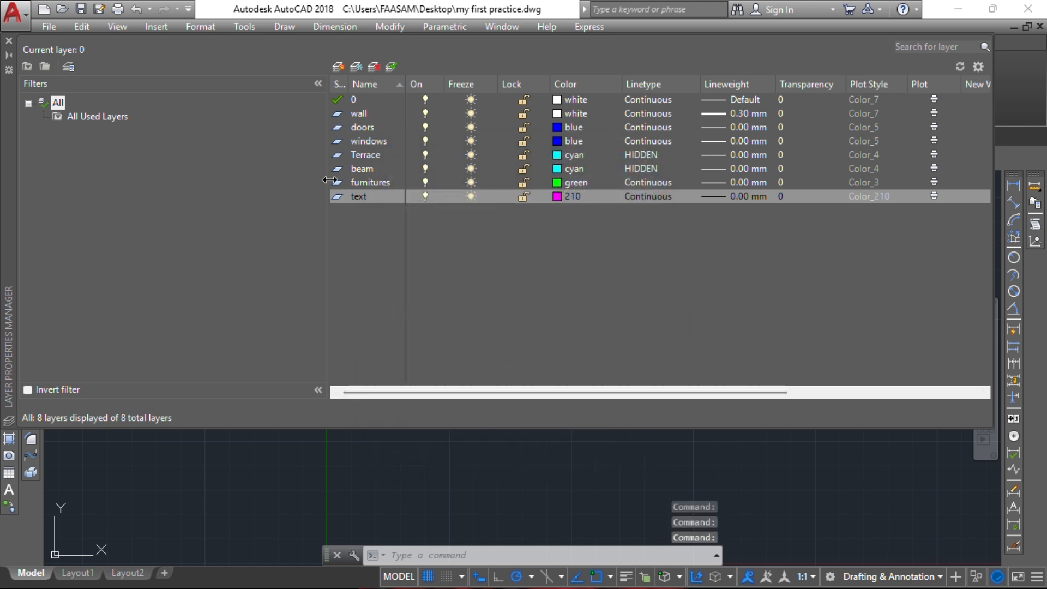
Step: Create a new layer based on text, name it dimension, and set its color to index color 53
left_click(338, 67)
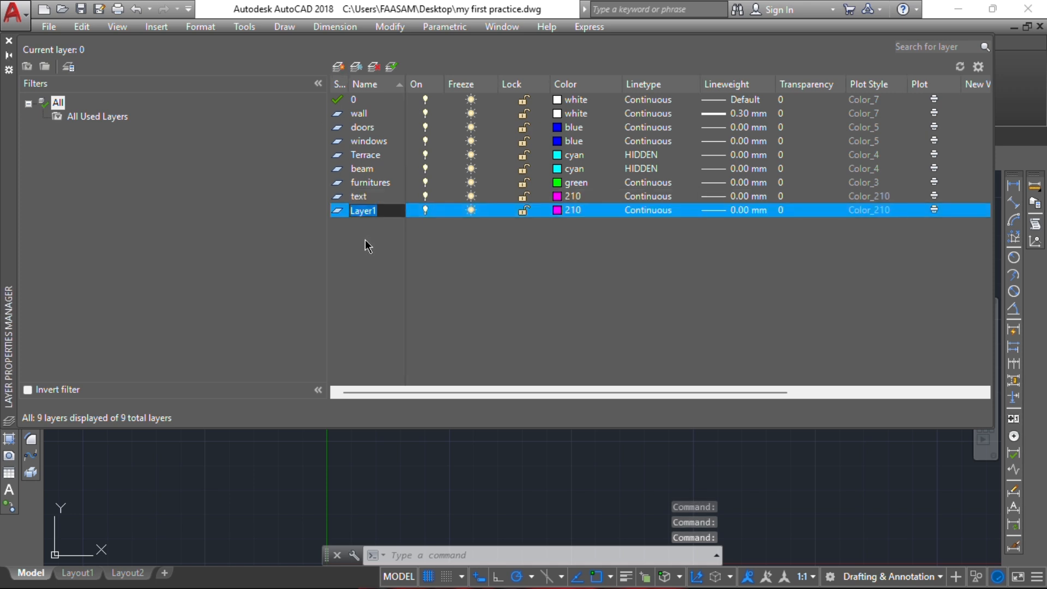
type("dimension")
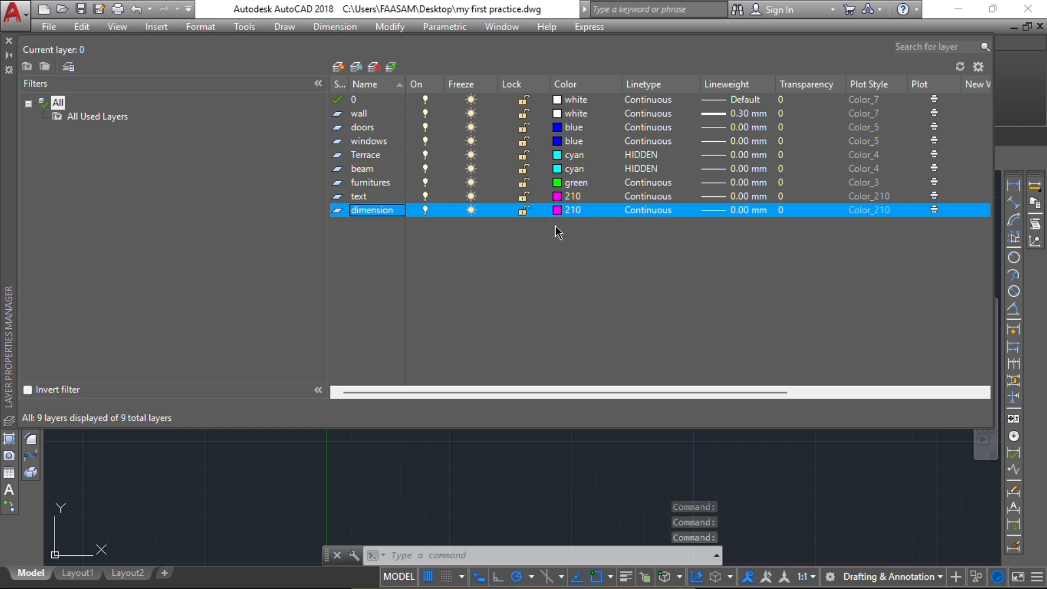
left_click(556, 211)
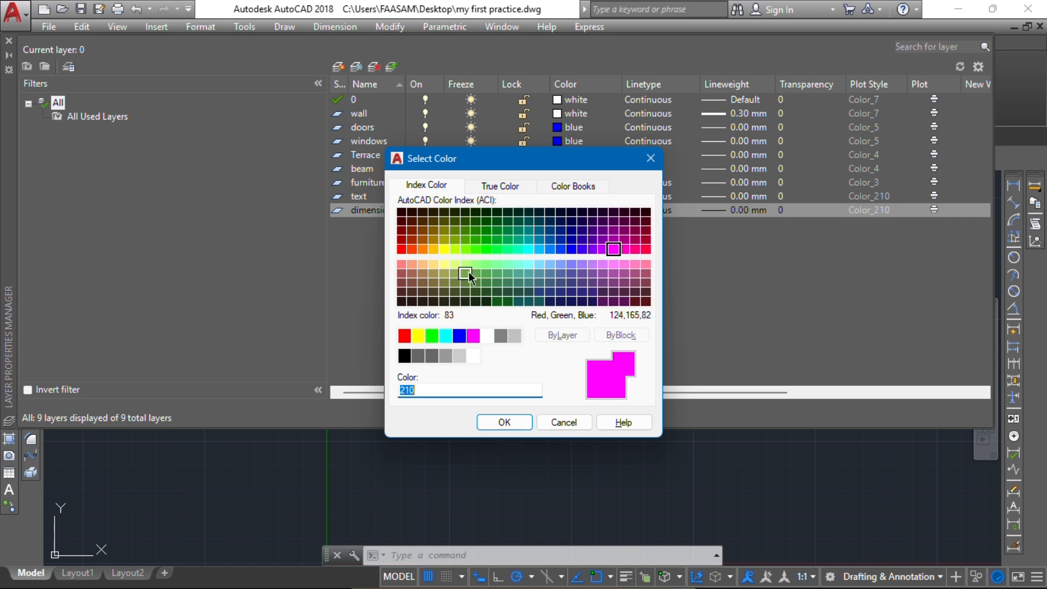
left_click(445, 273)
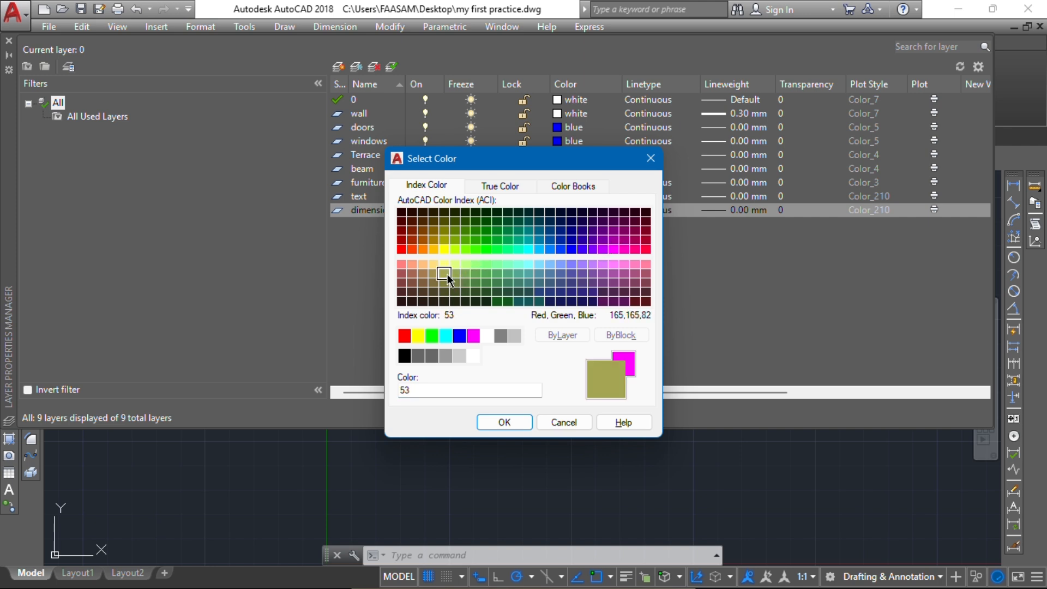
left_click(505, 422)
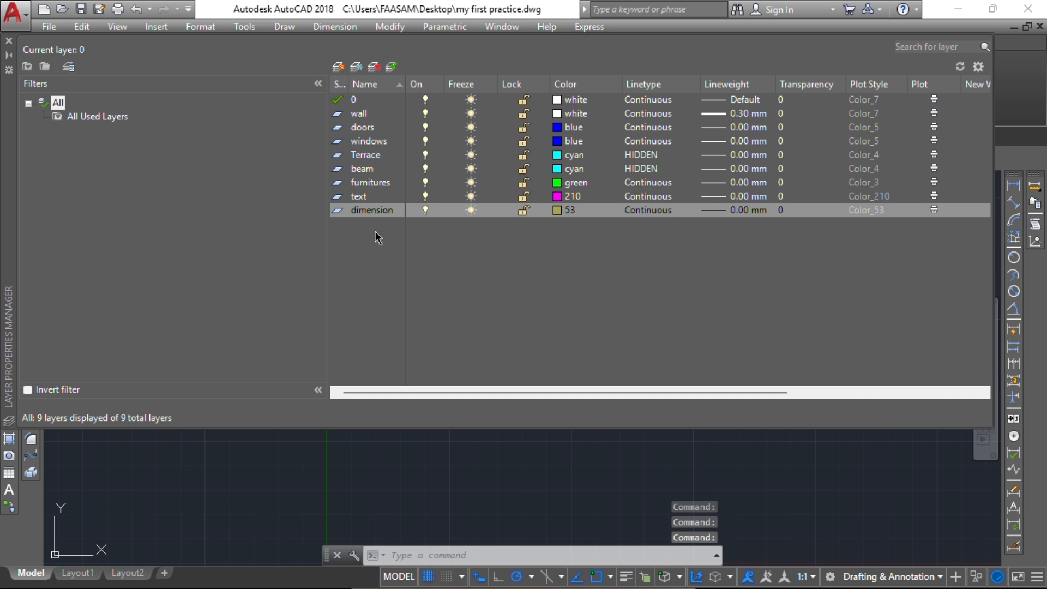